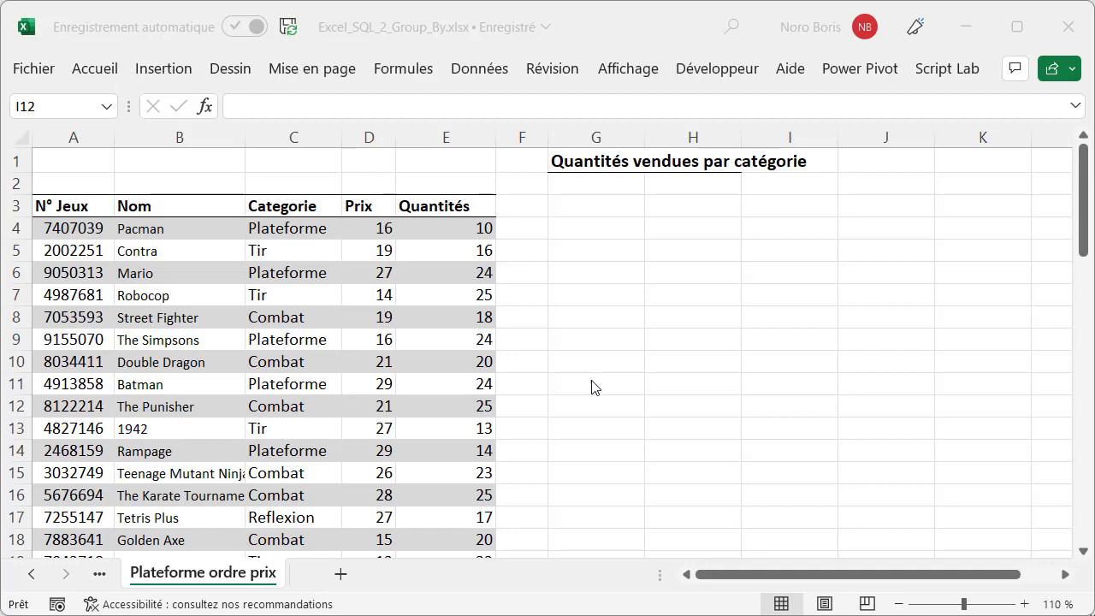
# Insert an empty pivot table from T_JEUX on the existing sheet at cell G3.
pyautogui.click(96, 254)
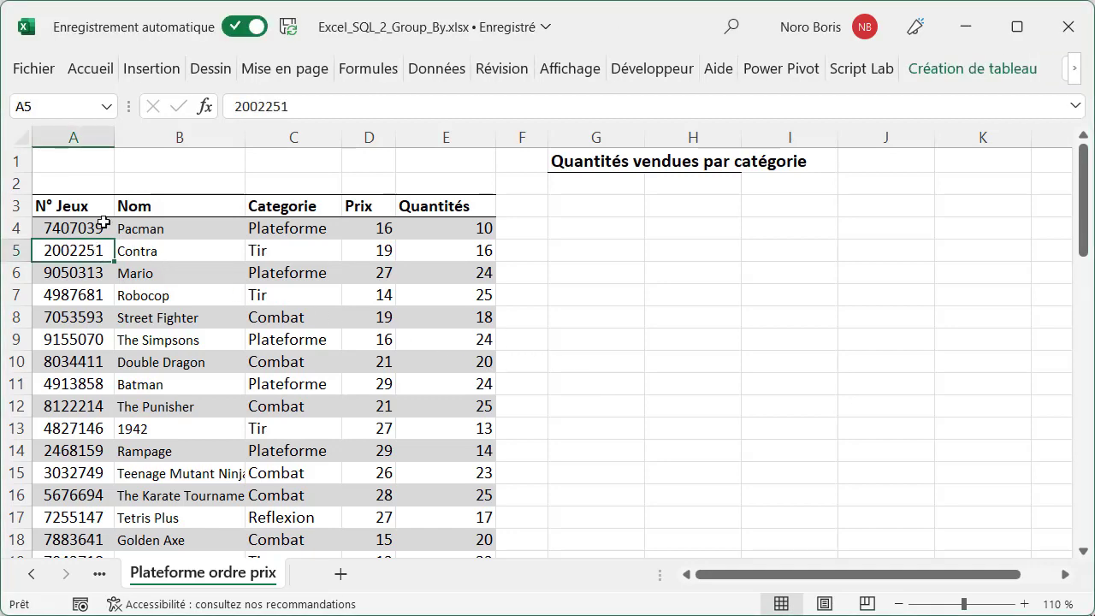
pyautogui.click(151, 72)
pyautogui.click(43, 147)
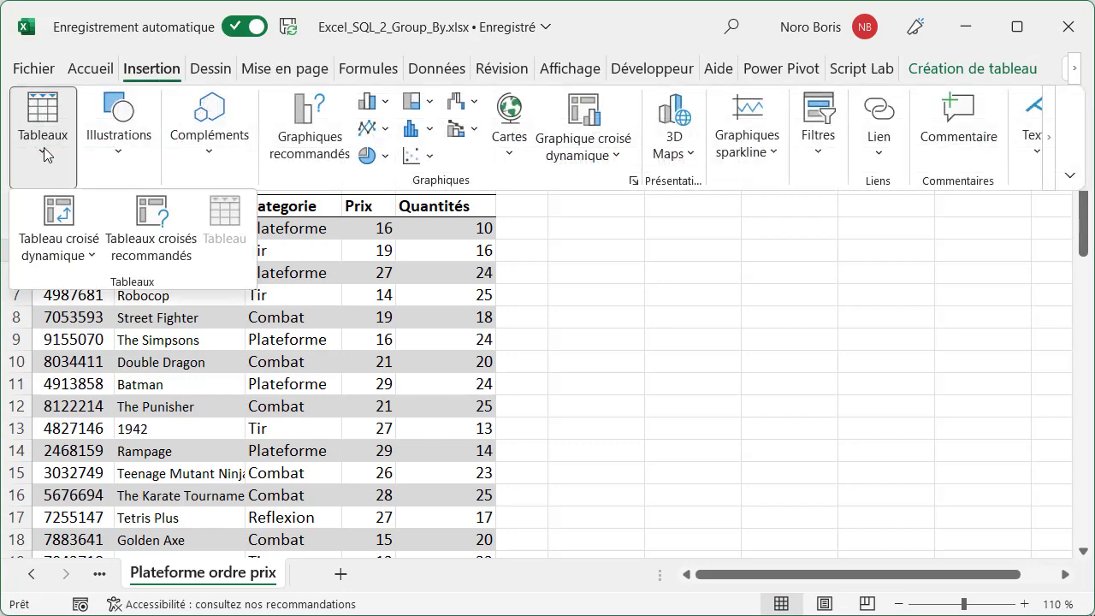
pyautogui.click(62, 251)
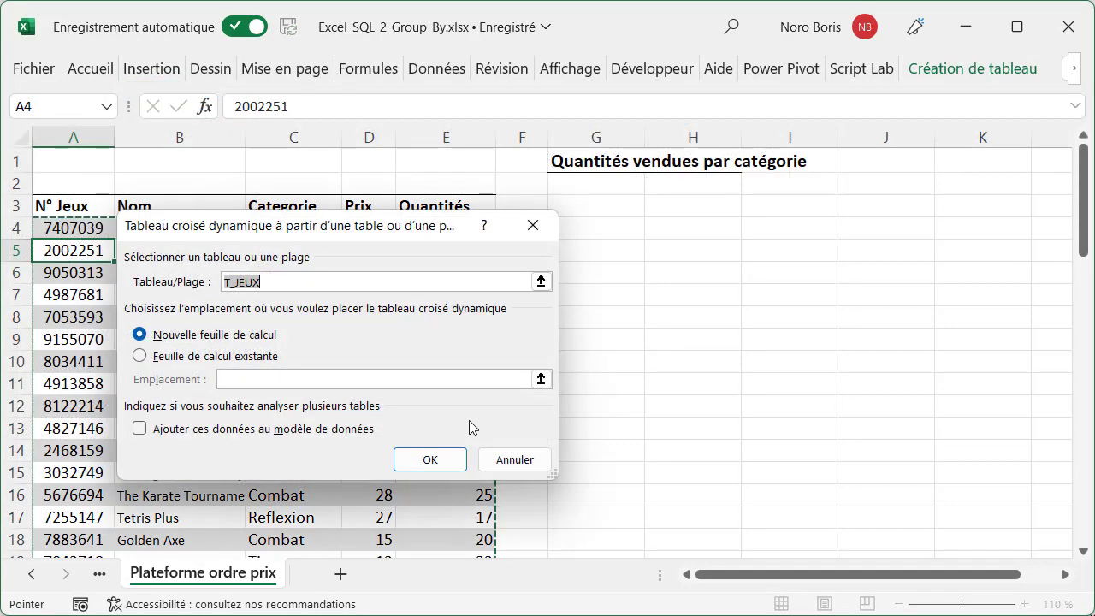
pyautogui.click(142, 357)
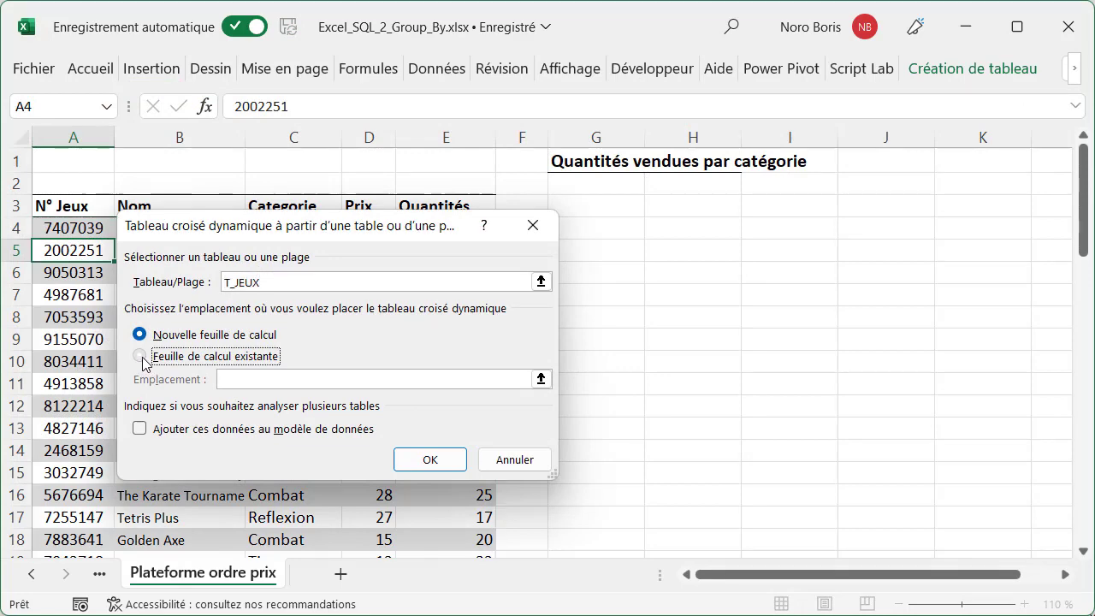
pyautogui.click(540, 379)
pyautogui.moveTo(669, 427); pyautogui.dragTo(787, 430)
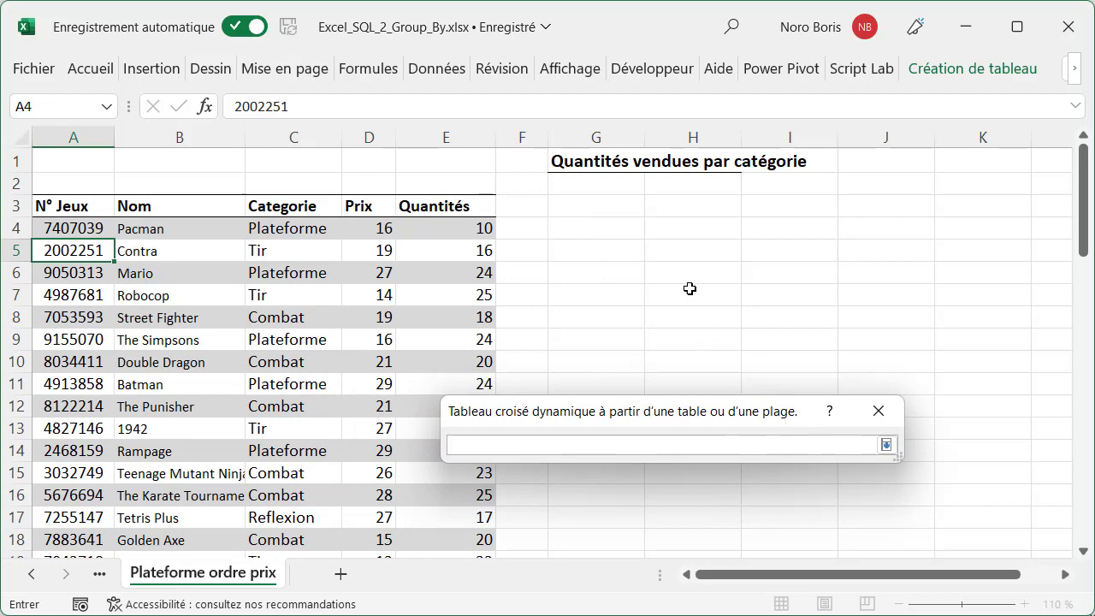
pyautogui.click(600, 209)
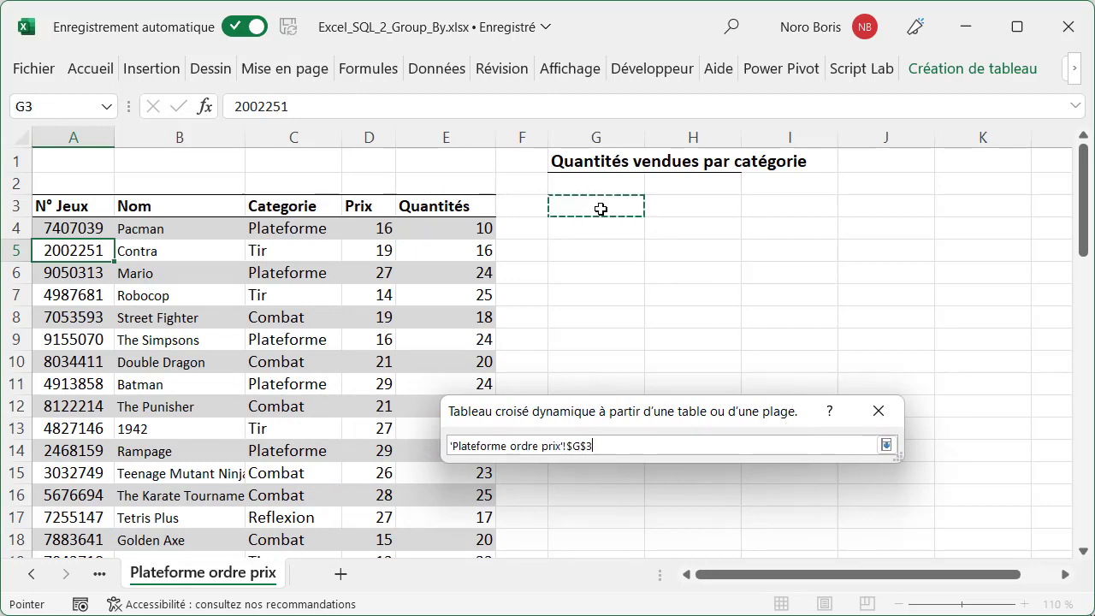
pyautogui.press('Return')
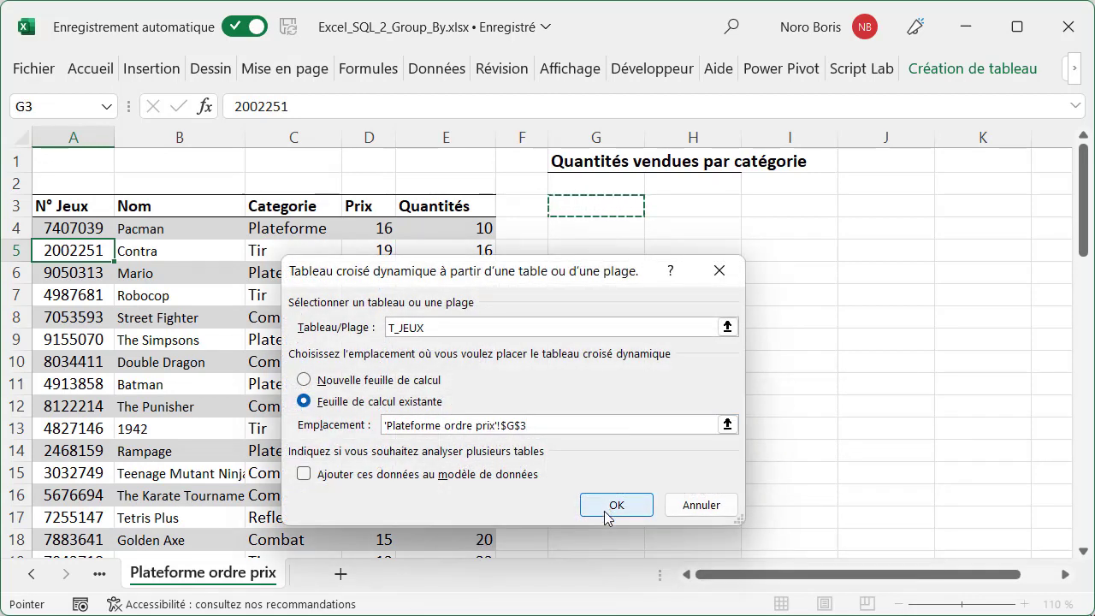
pyautogui.click(602, 513)
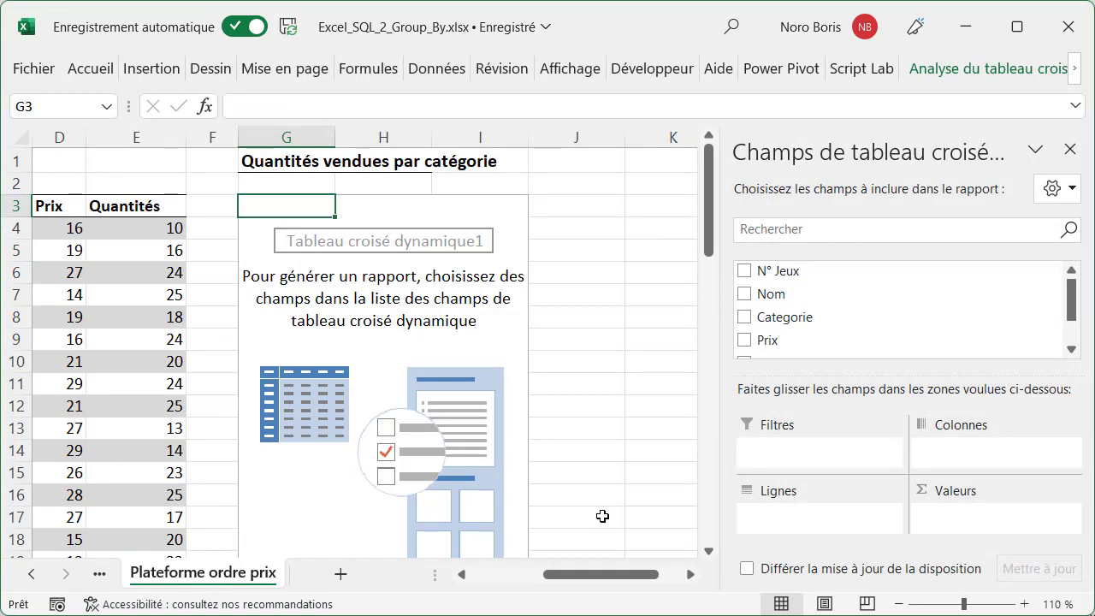
pyautogui.moveTo(785, 317)
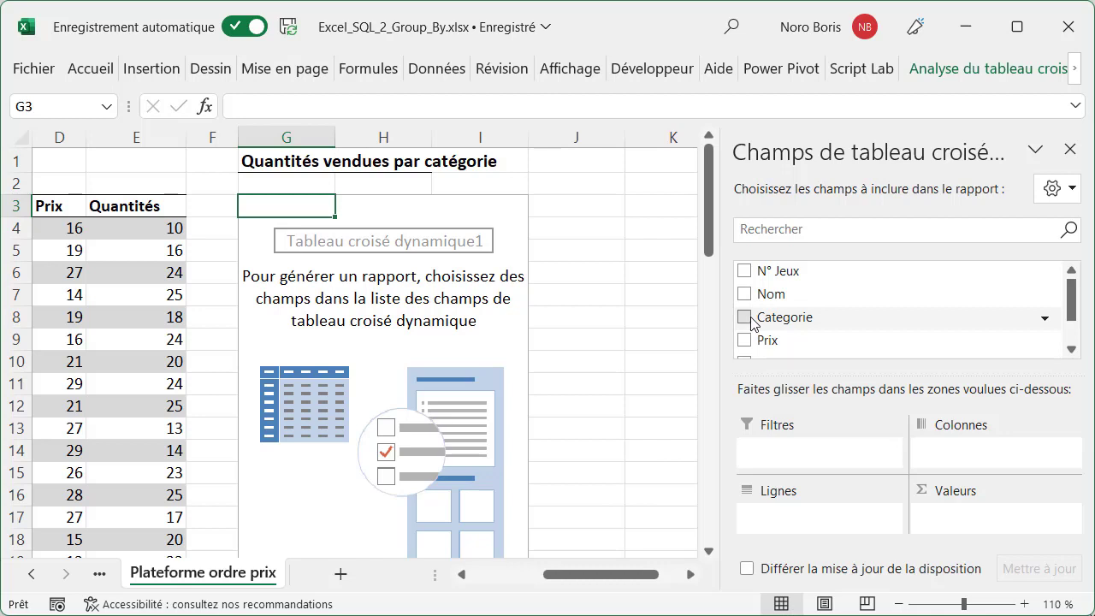
# Put Categorie in Rows and Quantités in Values, giving a 1161 grand total.
pyautogui.moveTo(751, 319); pyautogui.dragTo(808, 526)
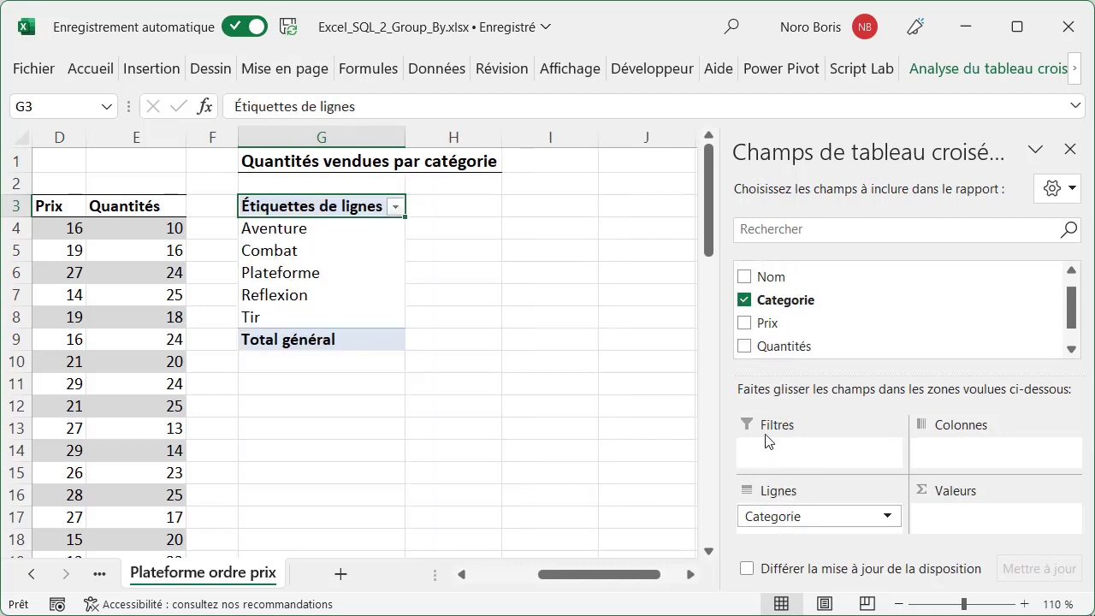
pyautogui.moveTo(784, 347)
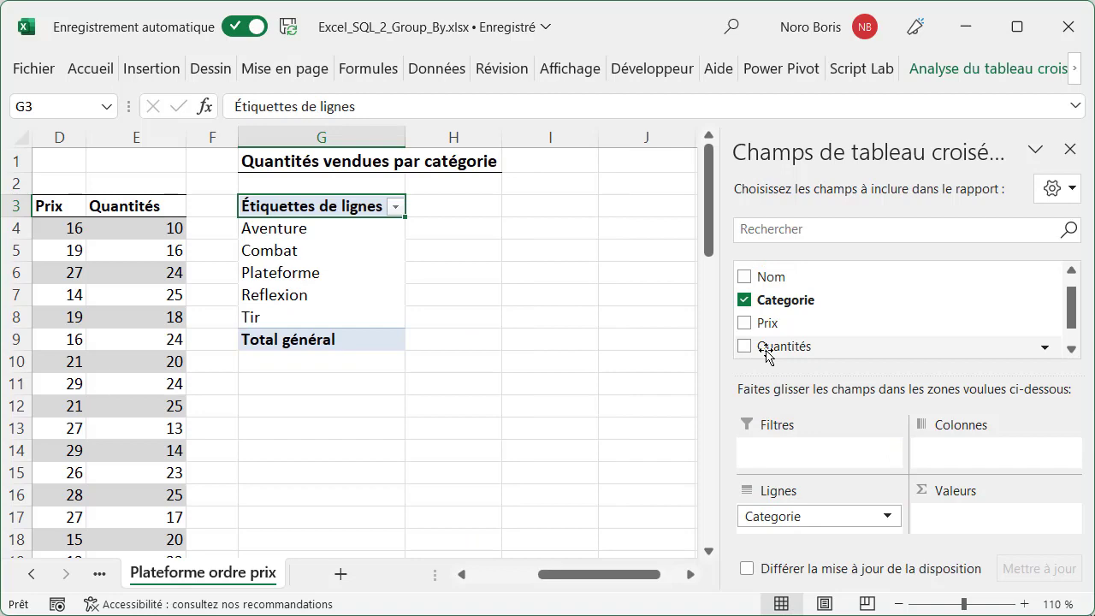
pyautogui.moveTo(765, 349); pyautogui.dragTo(964, 522)
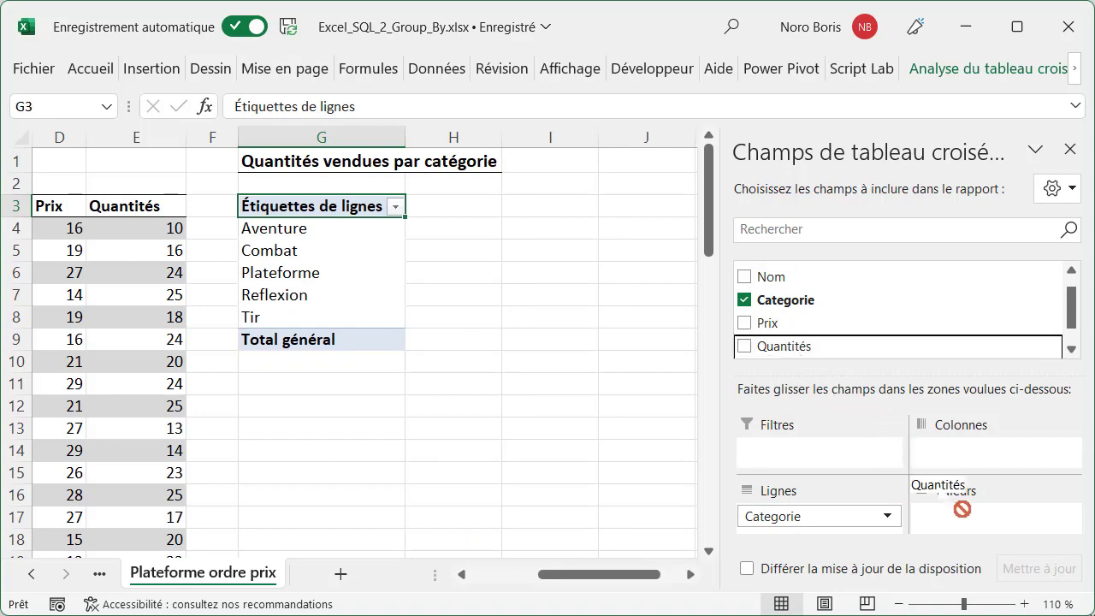
pyautogui.click(448, 410)
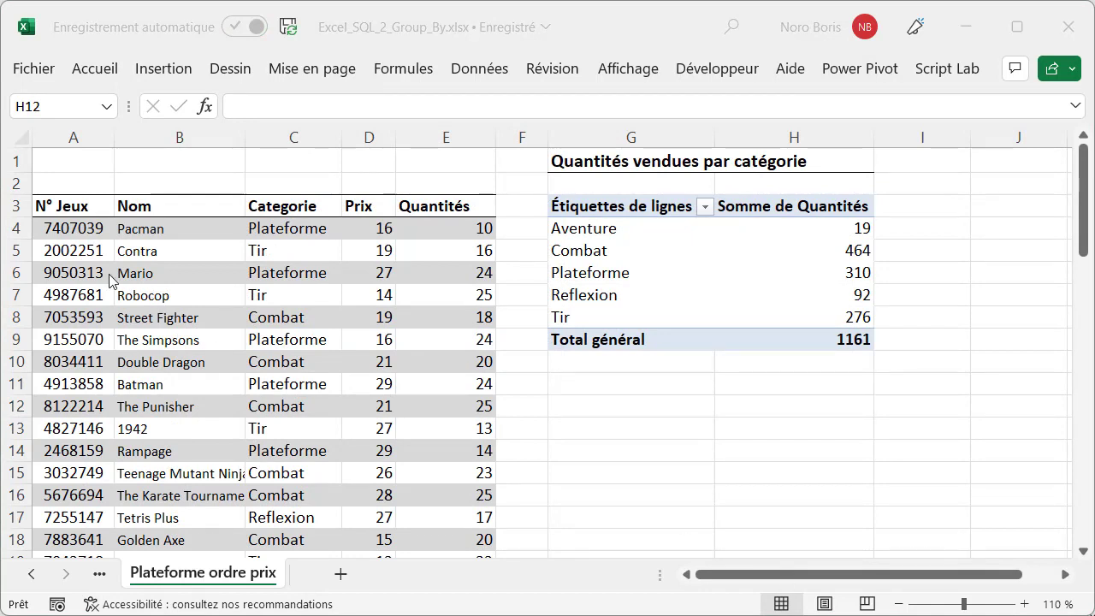
# Load the games table into Power Query from a table or range.
pyautogui.click(77, 272)
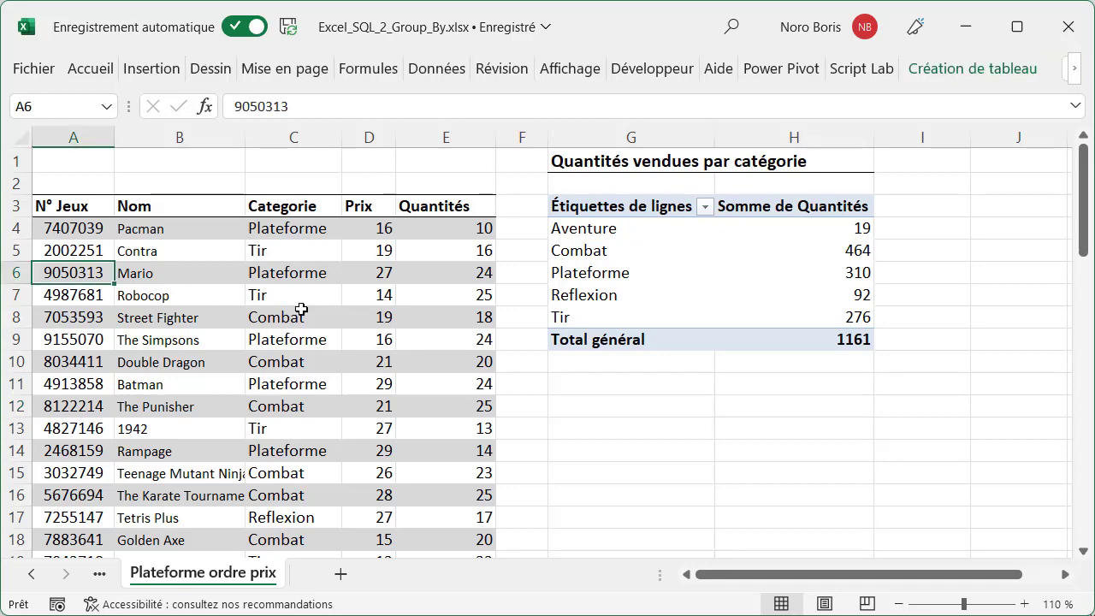
pyautogui.click(436, 68)
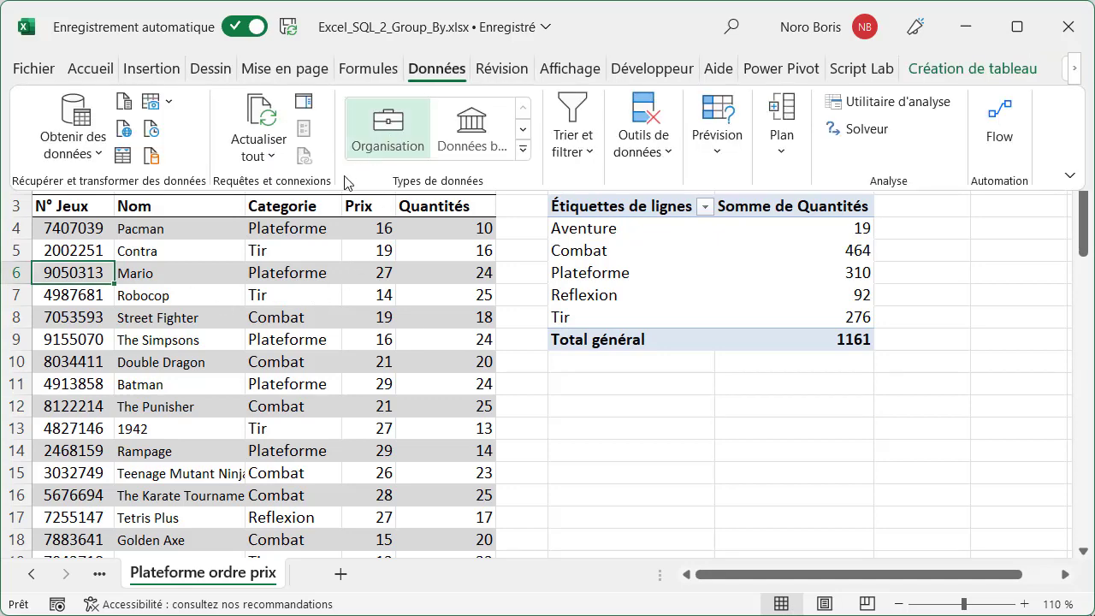
pyautogui.click(124, 158)
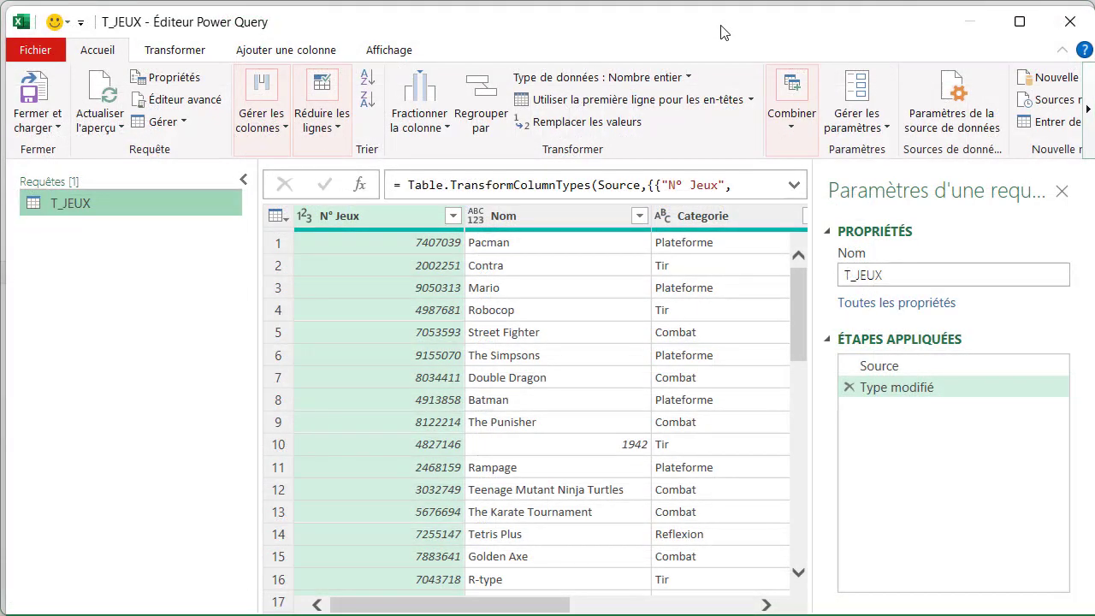
# Rename the query to 'QUANTITE PAR CATEGORIE'.
pyautogui.doubleClick(910, 275)
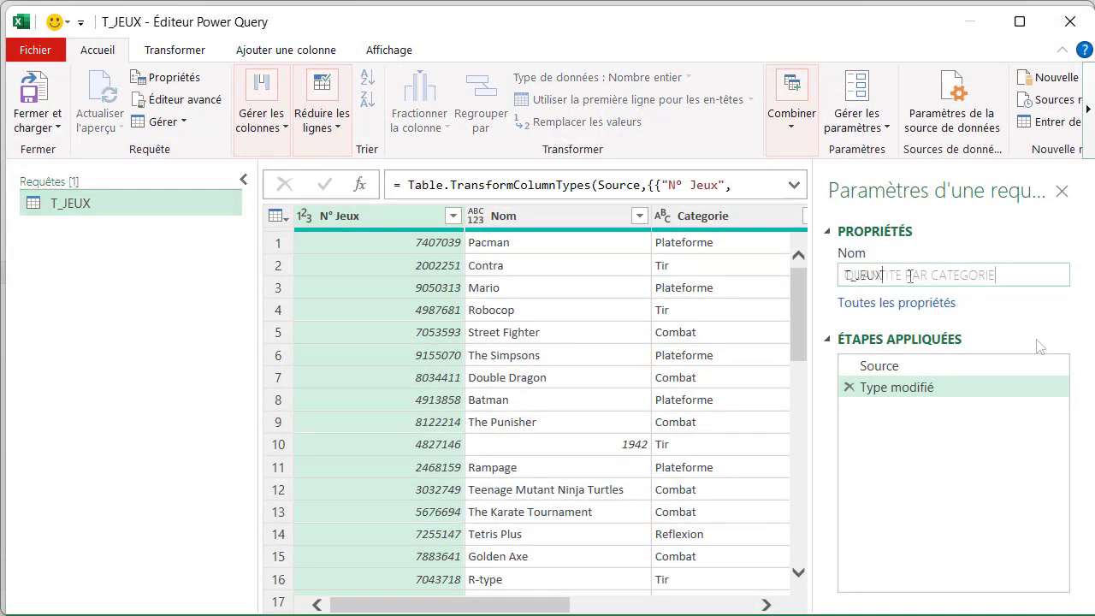
pyautogui.write('QUANTITE PAR CATEGORIE')
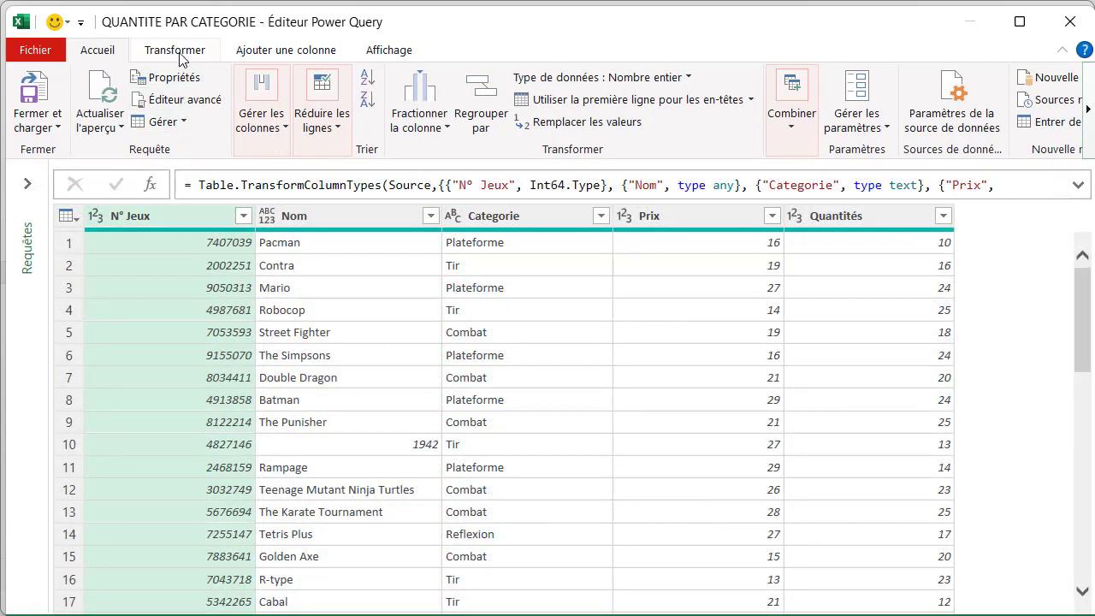
pyautogui.click(175, 49)
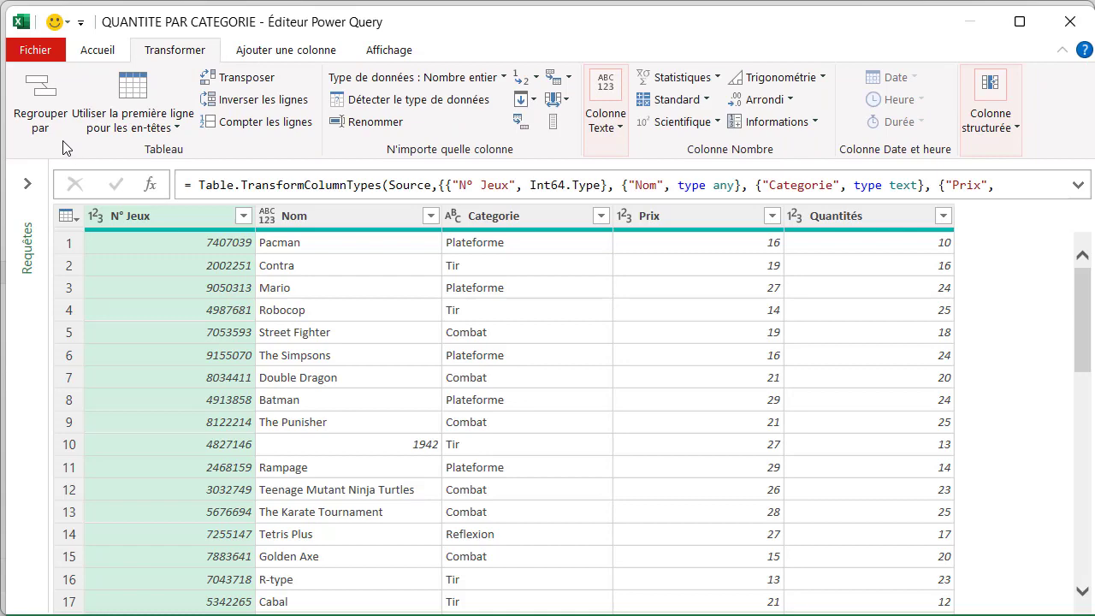
# Group by Categorie with a new 'Quantité' column holding the Somme of Quantités.
pyautogui.click(41, 101)
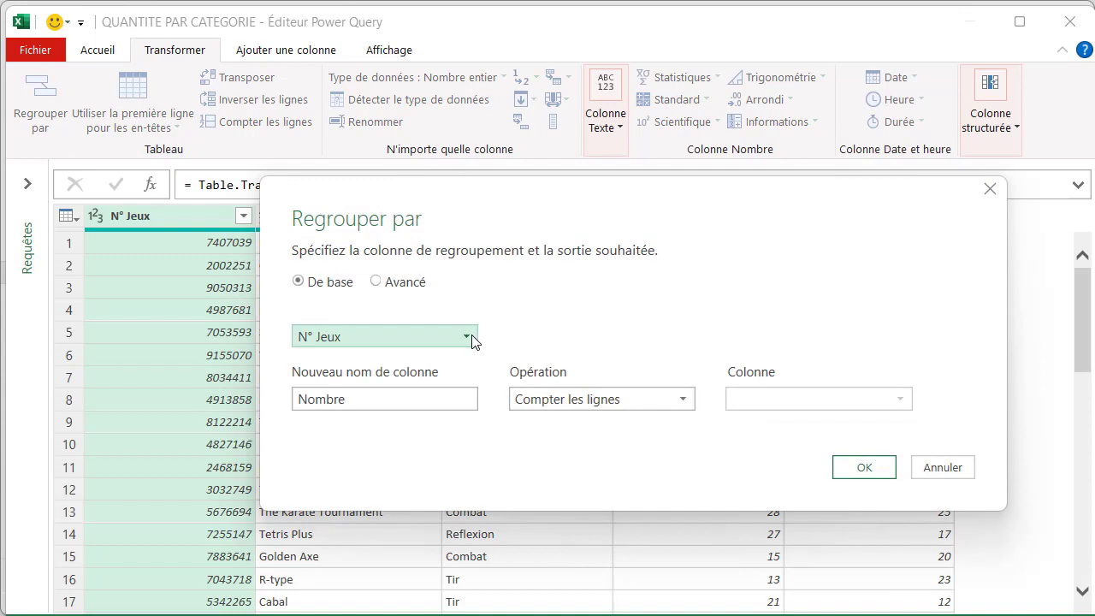
pyautogui.click(471, 340)
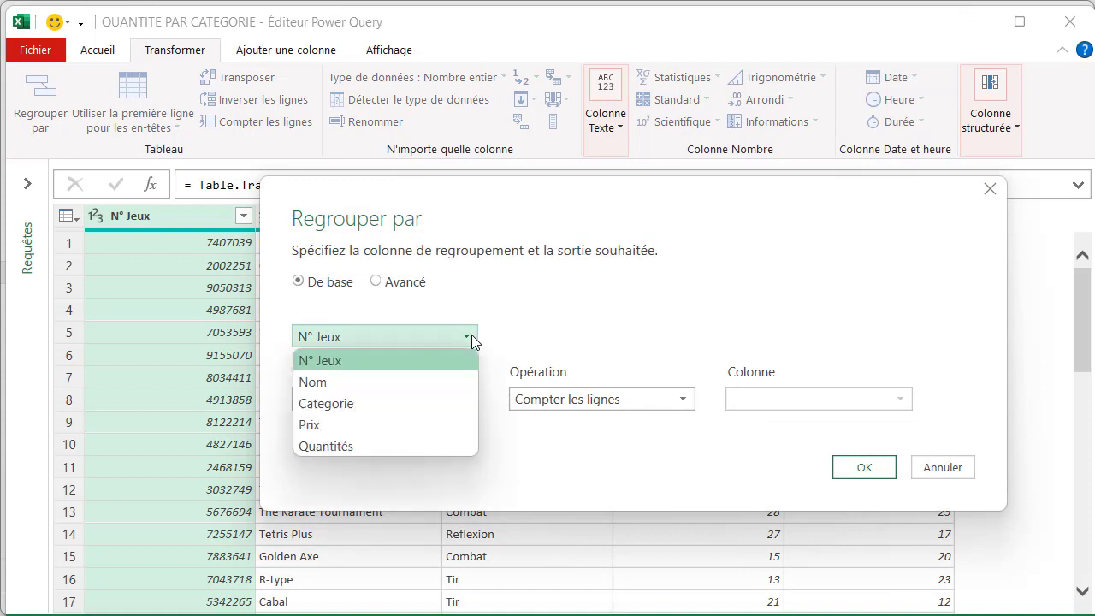
pyautogui.click(438, 402)
pyautogui.doubleClick(438, 399)
pyautogui.press('BackSpace')
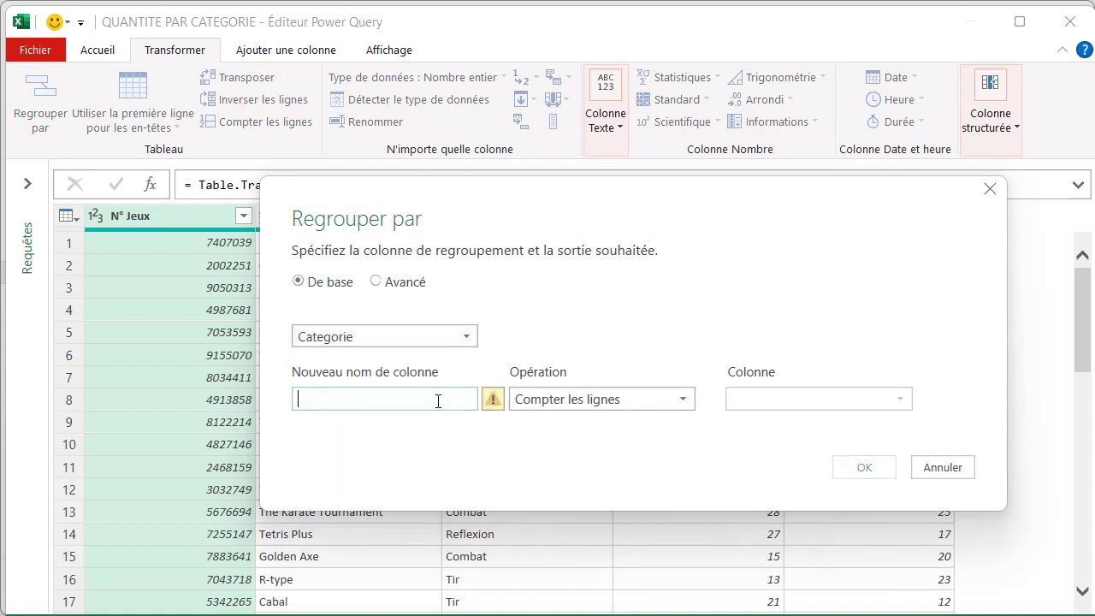
pyautogui.write('Quantité')
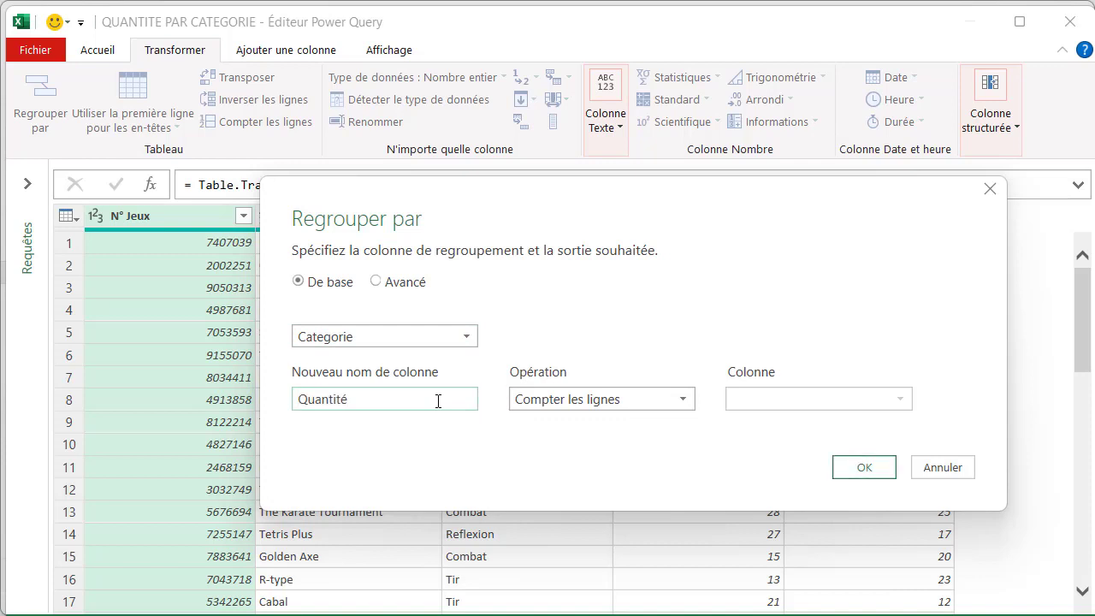
pyautogui.click(687, 411)
pyautogui.click(666, 424)
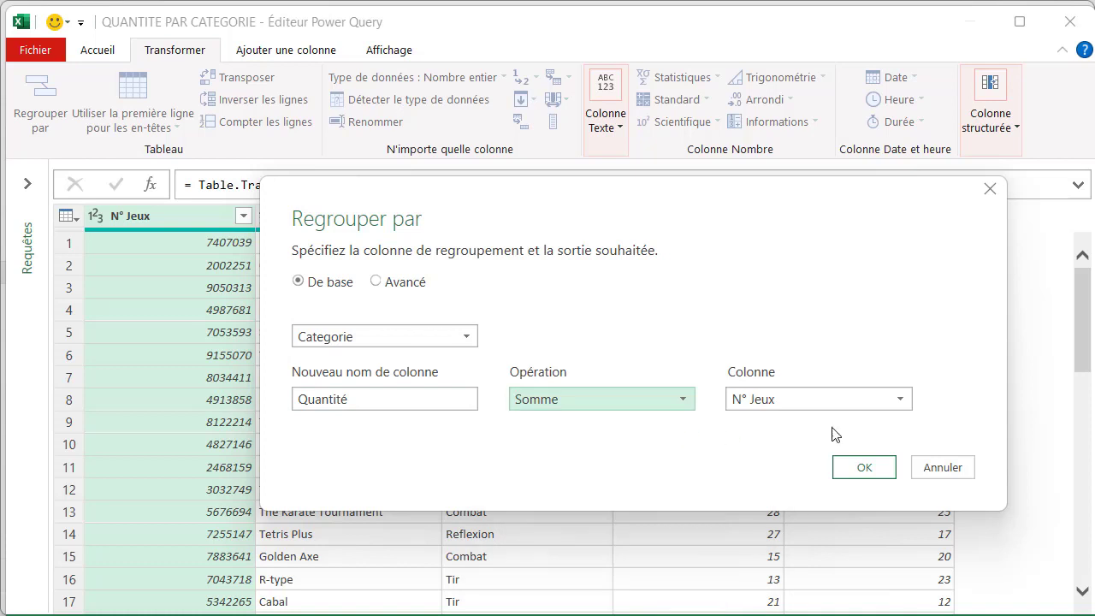
pyautogui.click(907, 403)
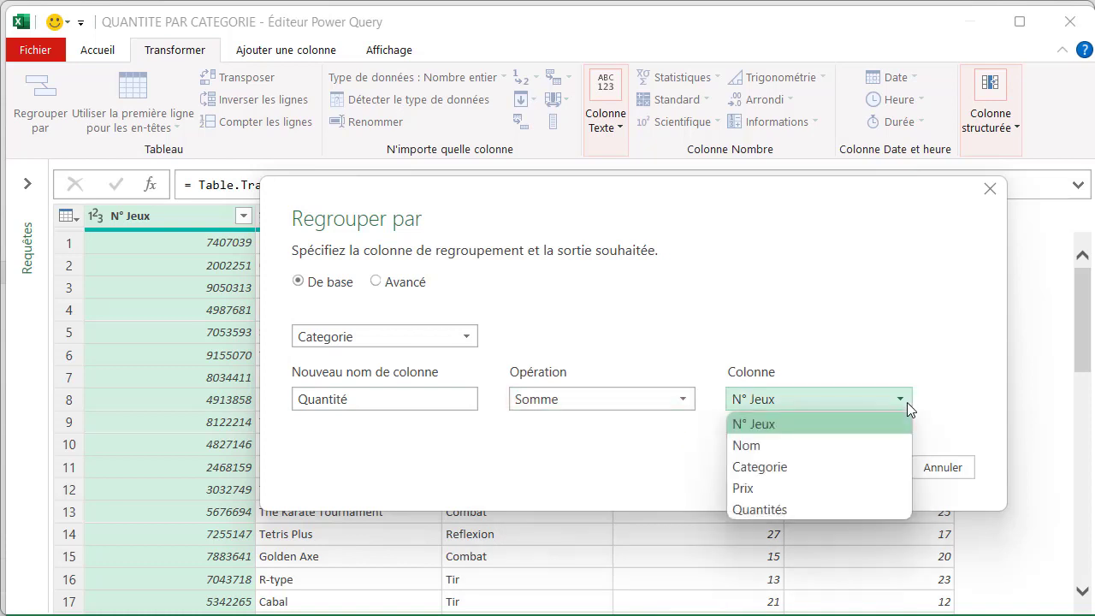
pyautogui.click(850, 509)
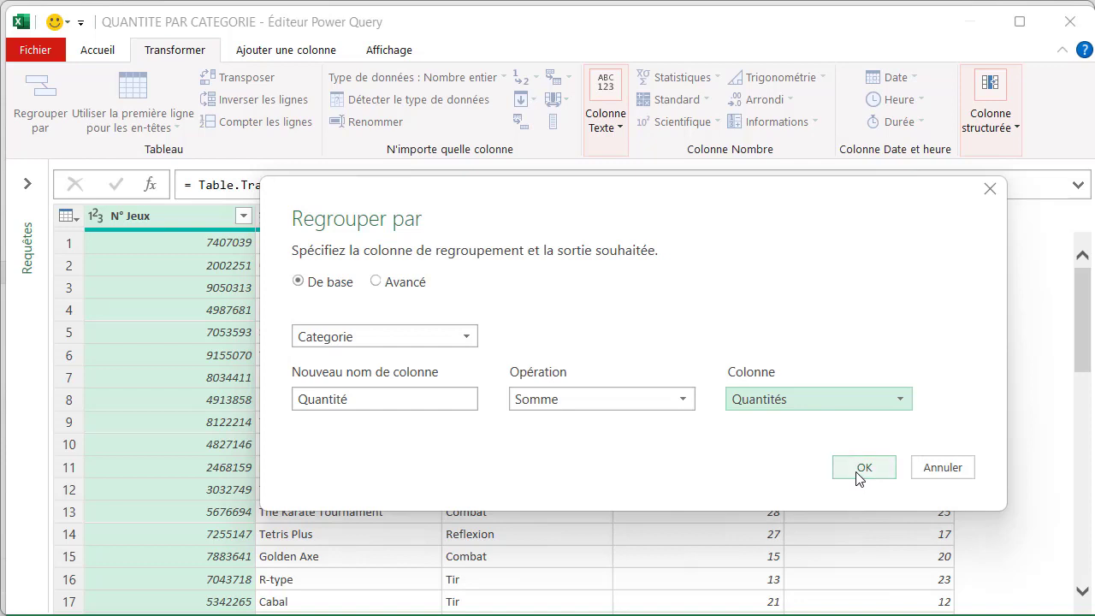
pyautogui.click(862, 469)
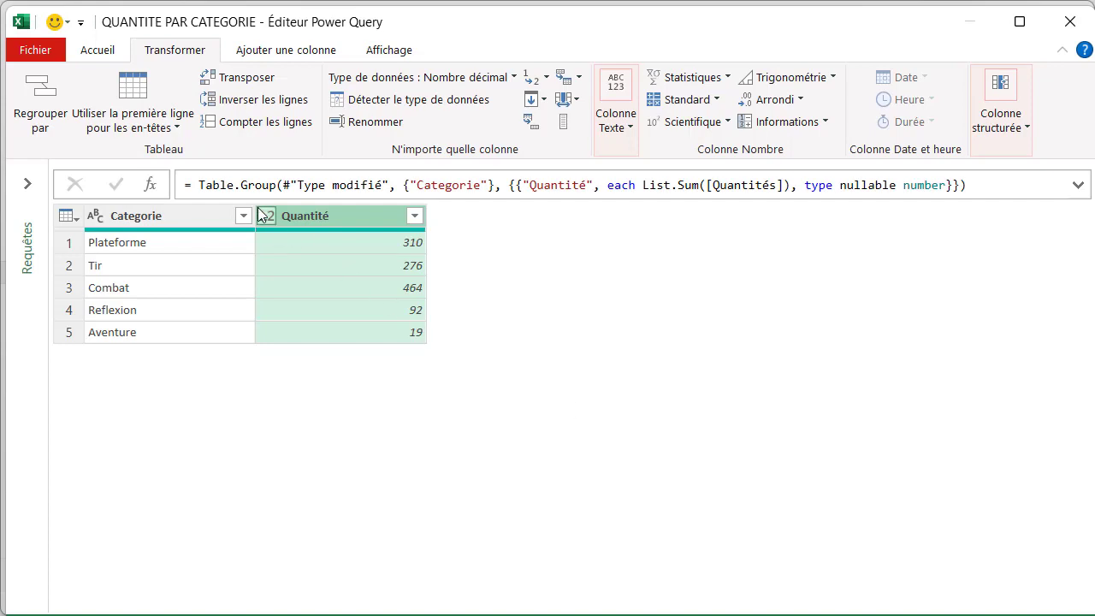
# Close Power Query and load the grouped result to the existing sheet at G12.
pyautogui.click(104, 52)
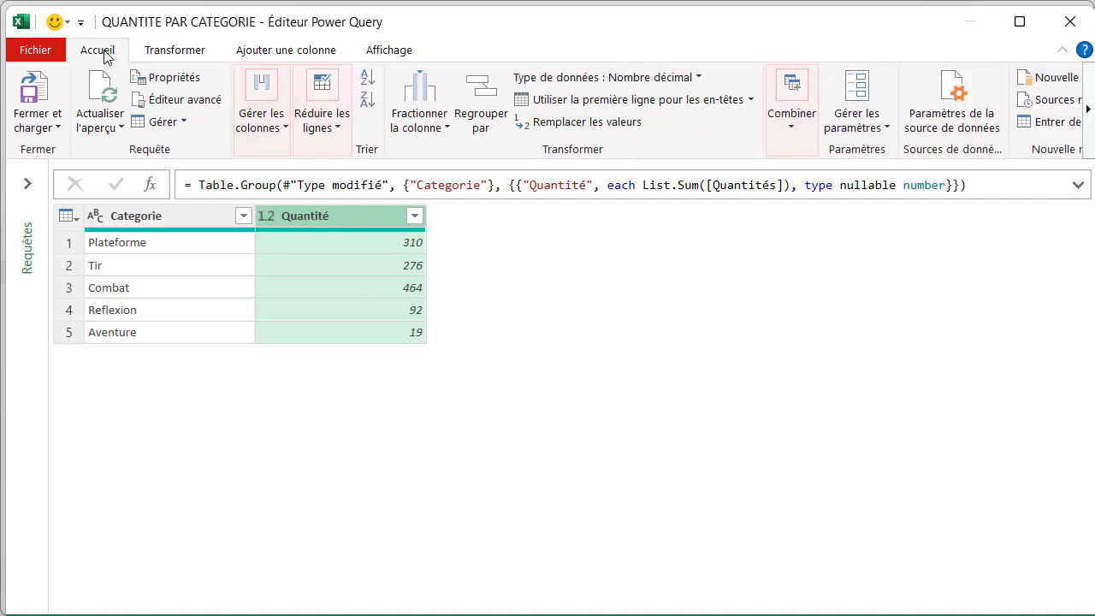
pyautogui.click(37, 125)
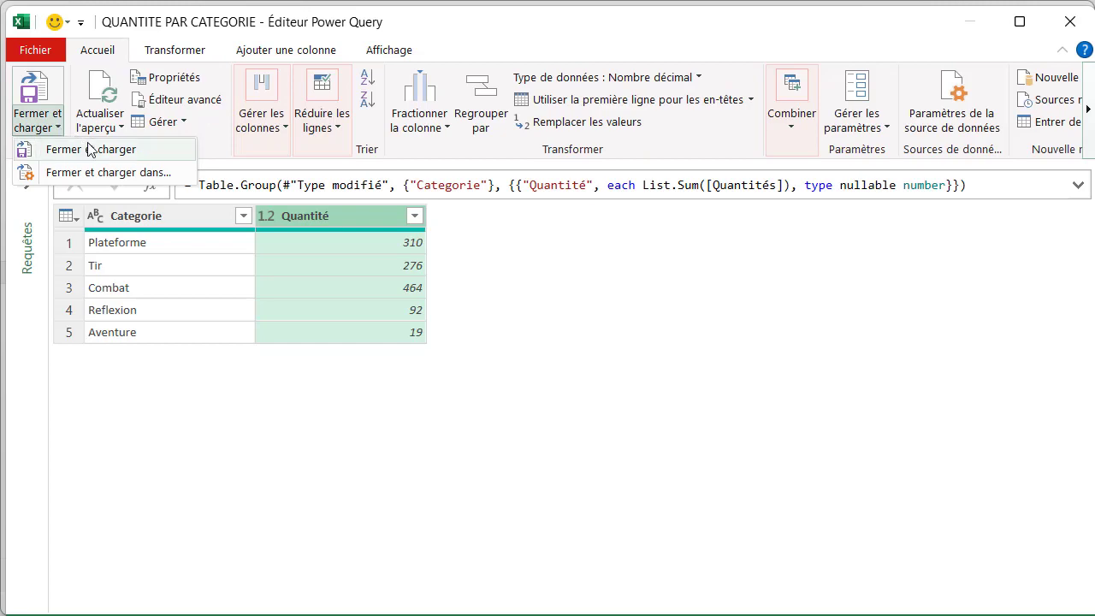
pyautogui.click(124, 172)
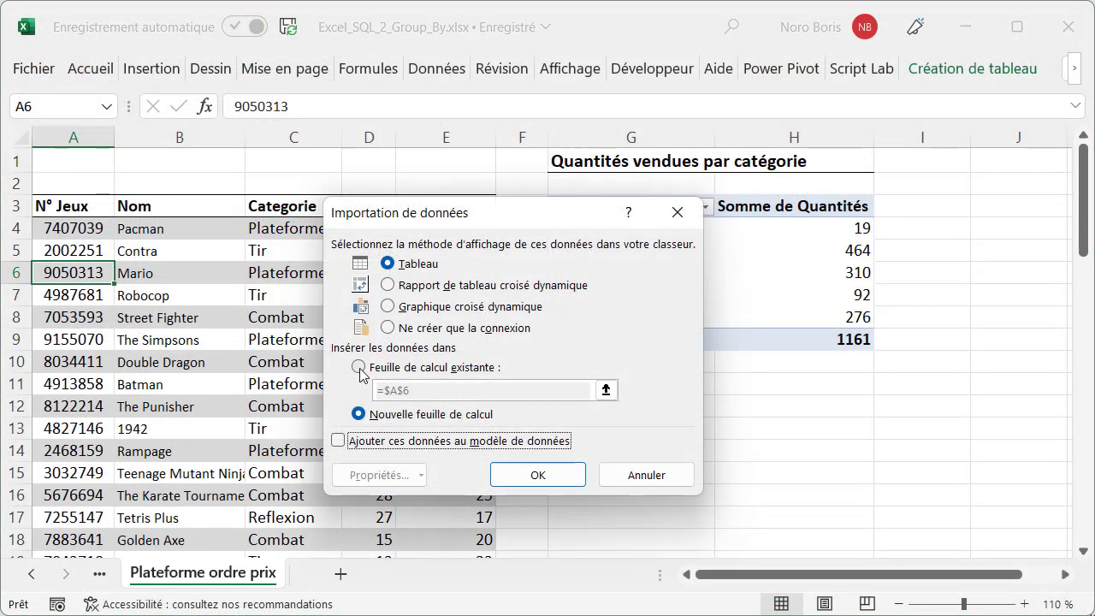
pyautogui.click(358, 367)
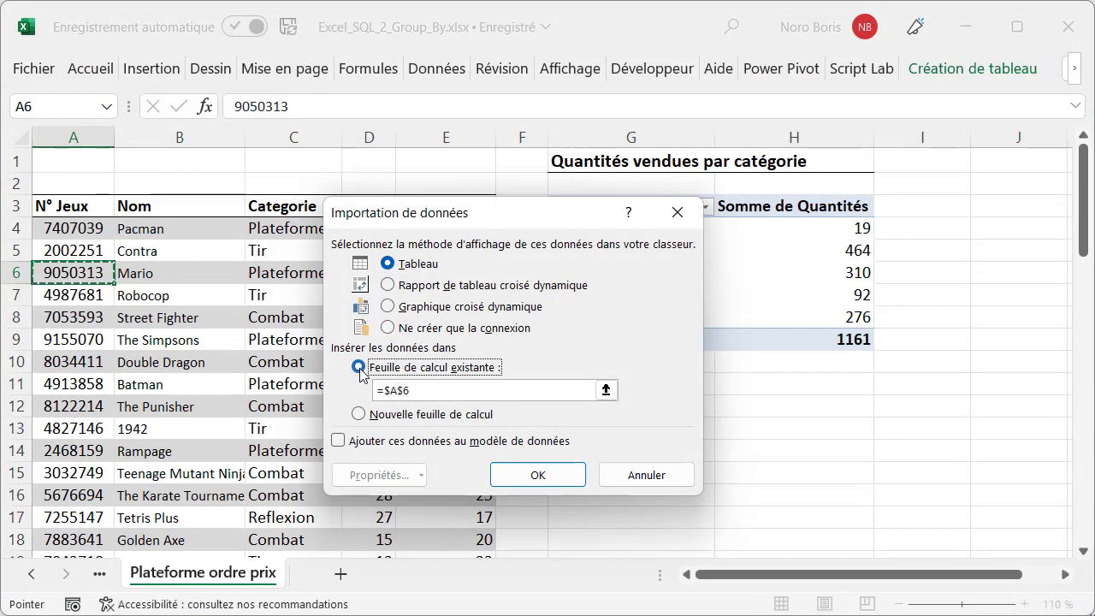
pyautogui.click(606, 390)
pyautogui.click(587, 402)
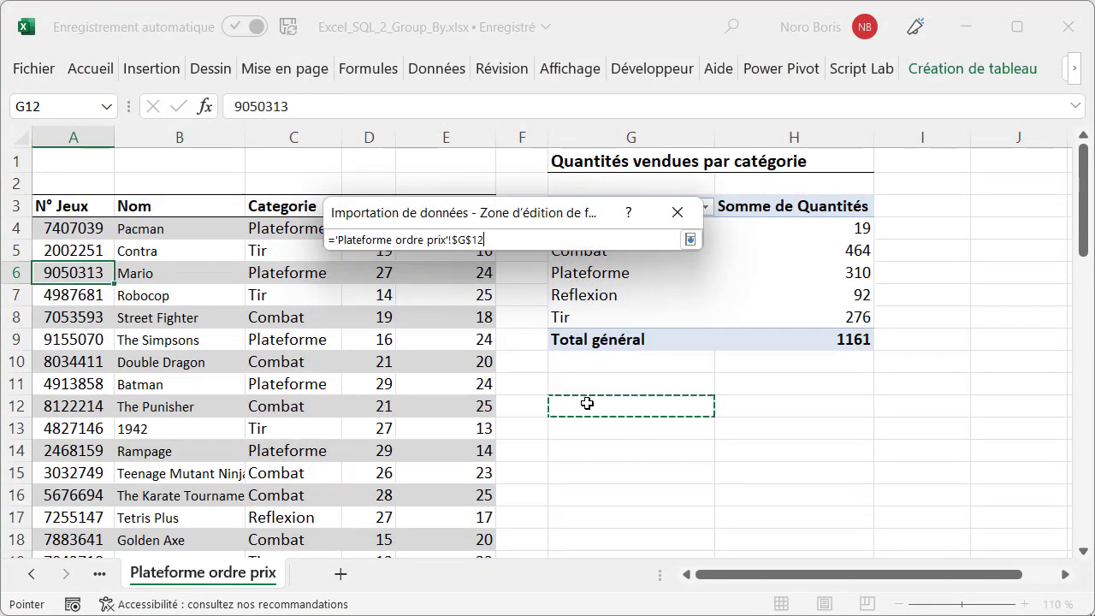
pyautogui.press('Return')
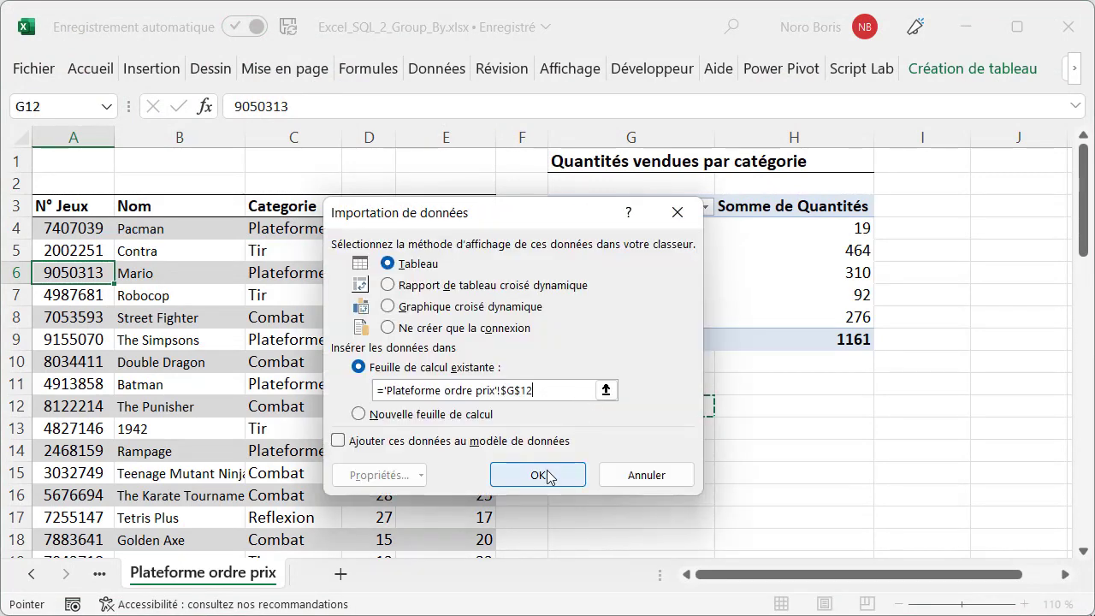
pyautogui.click(548, 475)
# Sort the loaded table's Categorie column from A to Z.
pyautogui.click(921, 424)
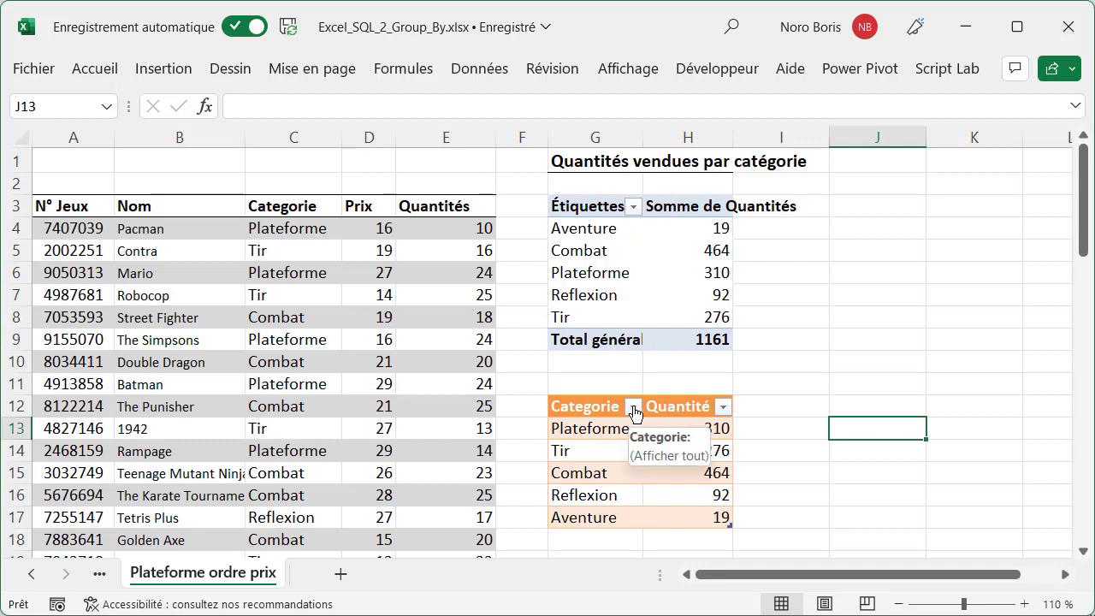
pyautogui.click(633, 407)
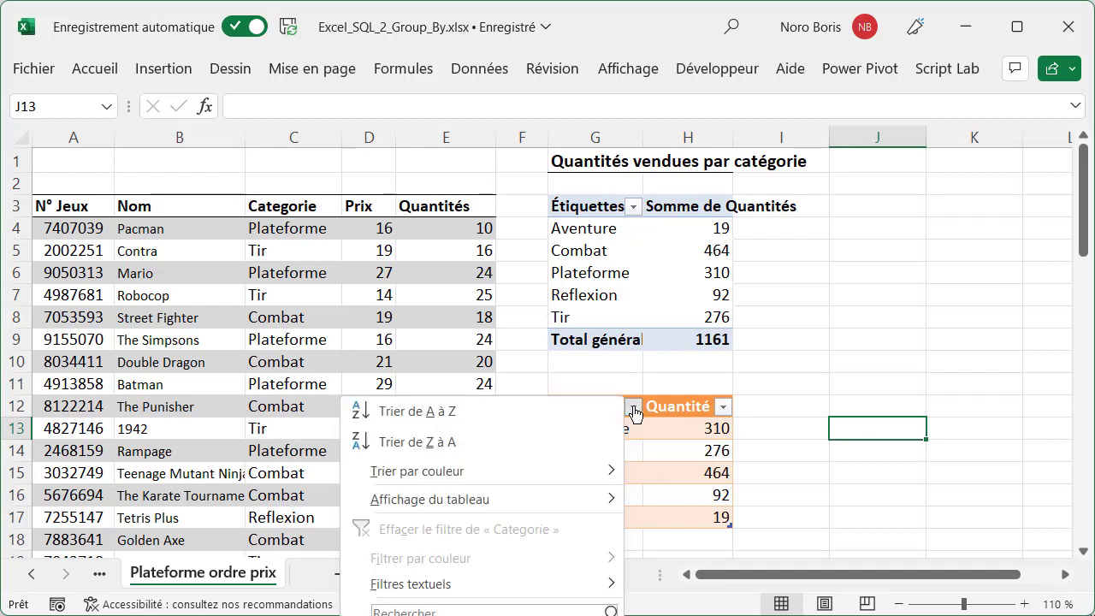
pyautogui.click(587, 411)
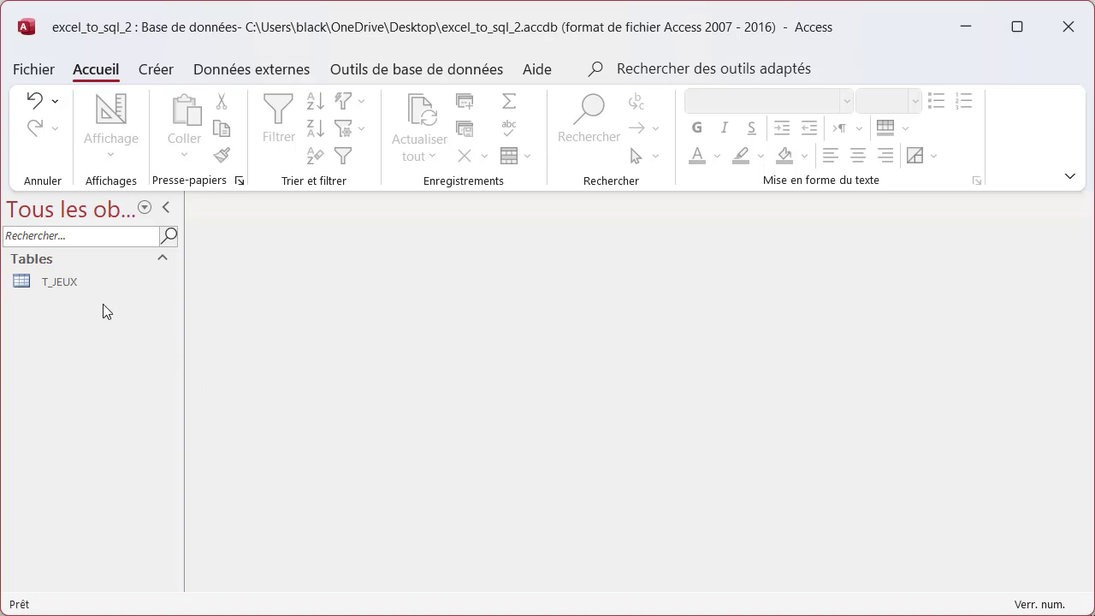
# Open T_JEUX in Access and start a new query design in SQL view.
pyautogui.doubleClick(68, 284)
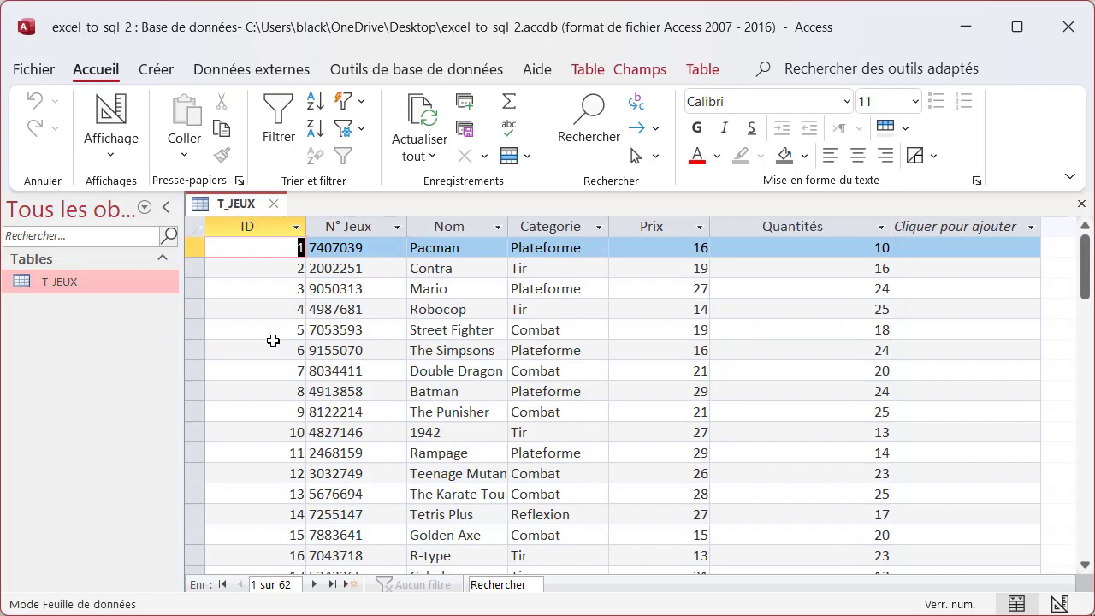
pyautogui.click(154, 72)
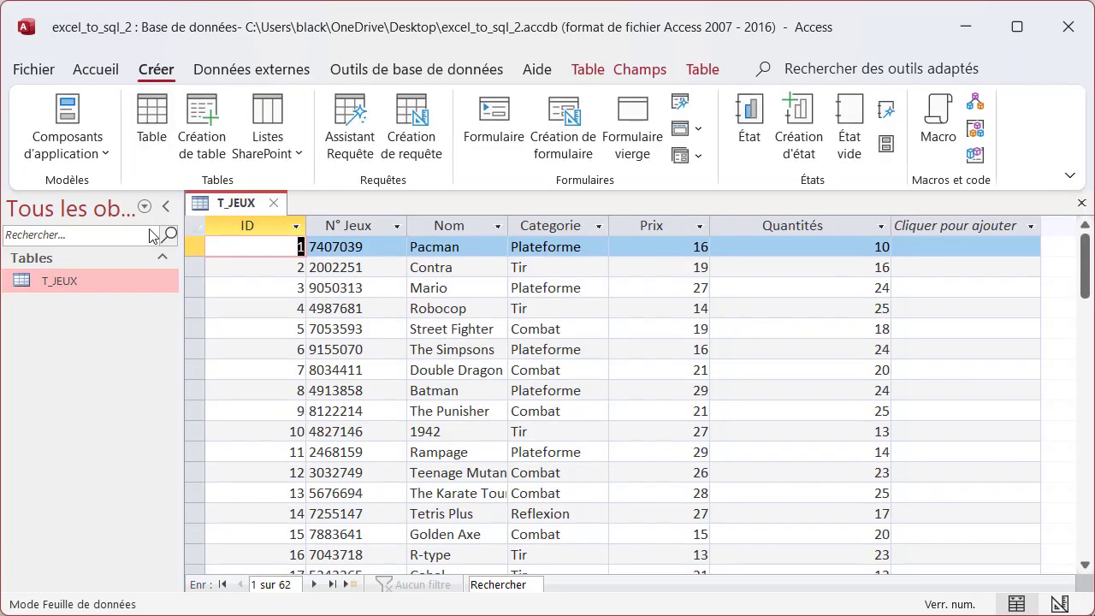
pyautogui.click(411, 136)
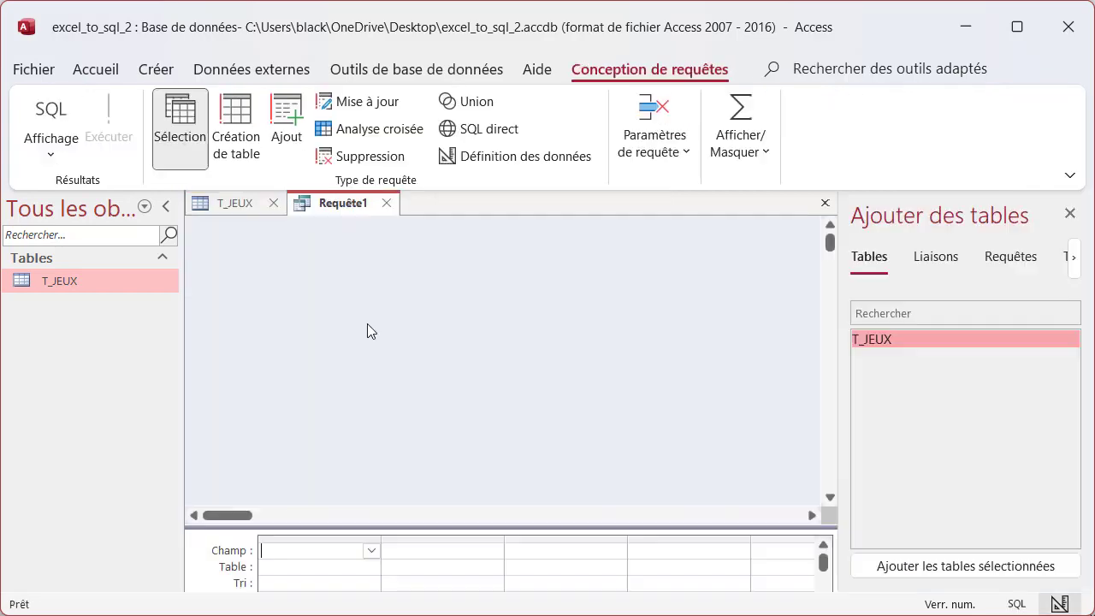
pyautogui.click(52, 117)
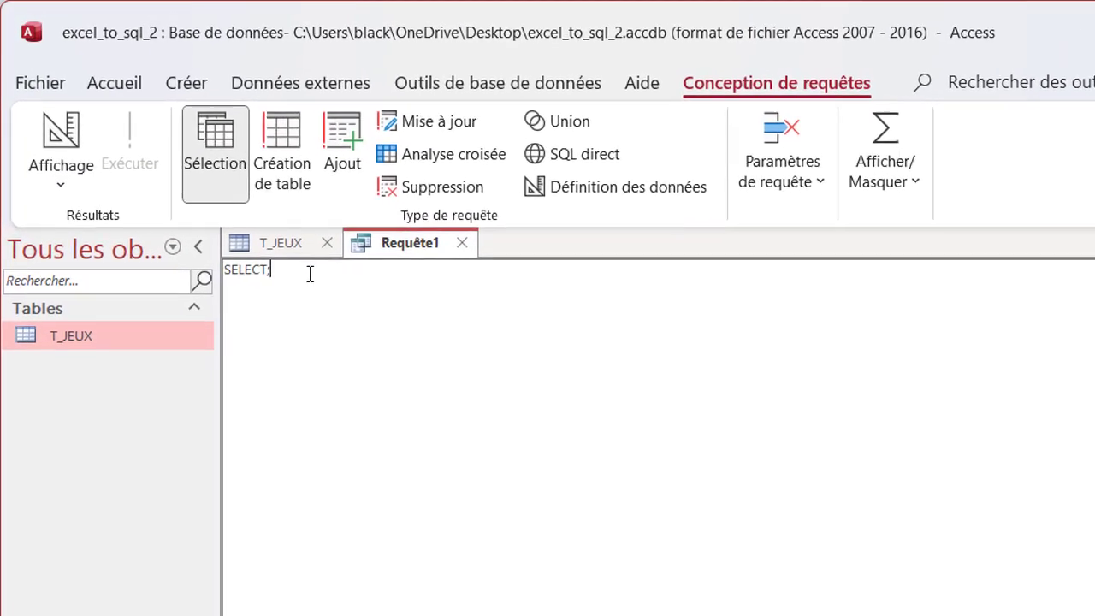
# Write and run SELECT Categorie, SUM(Quantités) FROM T_JEUX GROUP BY Categorie;.
pyautogui.press('BackSpace')
pyautogui.write('Categorie, ')
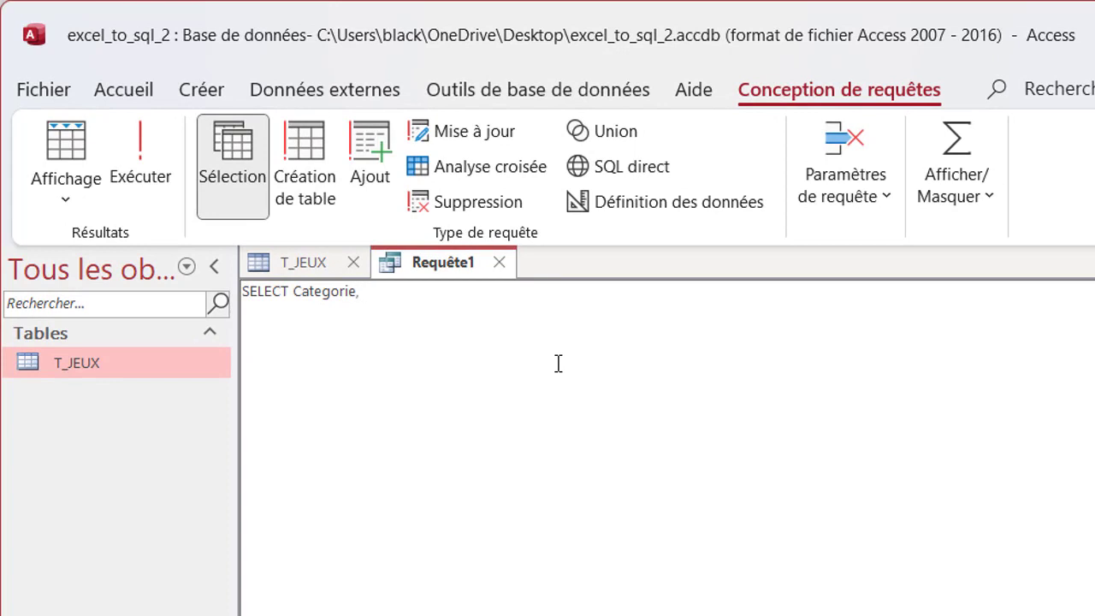
pyautogui.write('SUM(Quantités)')
pyautogui.press('Return')
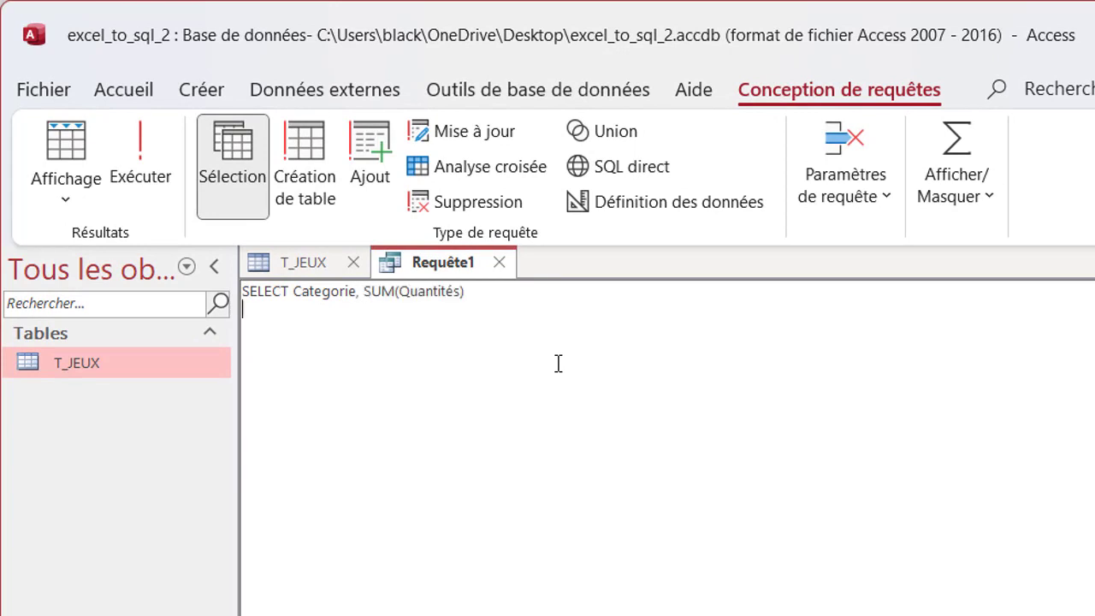
pyautogui.write('F')
pyautogui.write('ROM T_JEUX')
pyautogui.press('Return')
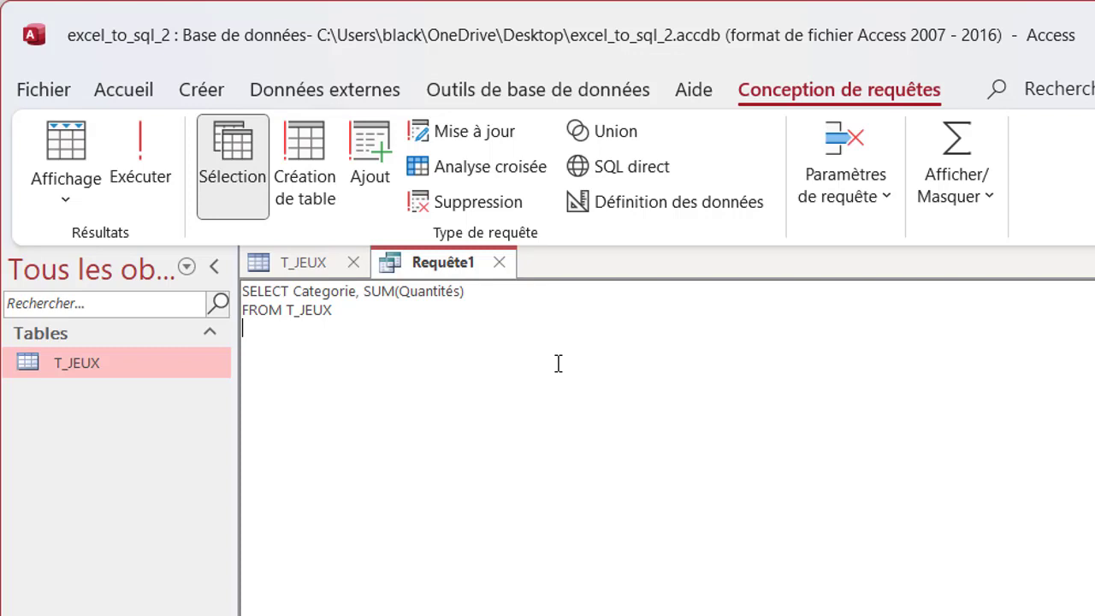
pyautogui.write('G')
pyautogui.write('ROUP BY Categorie')
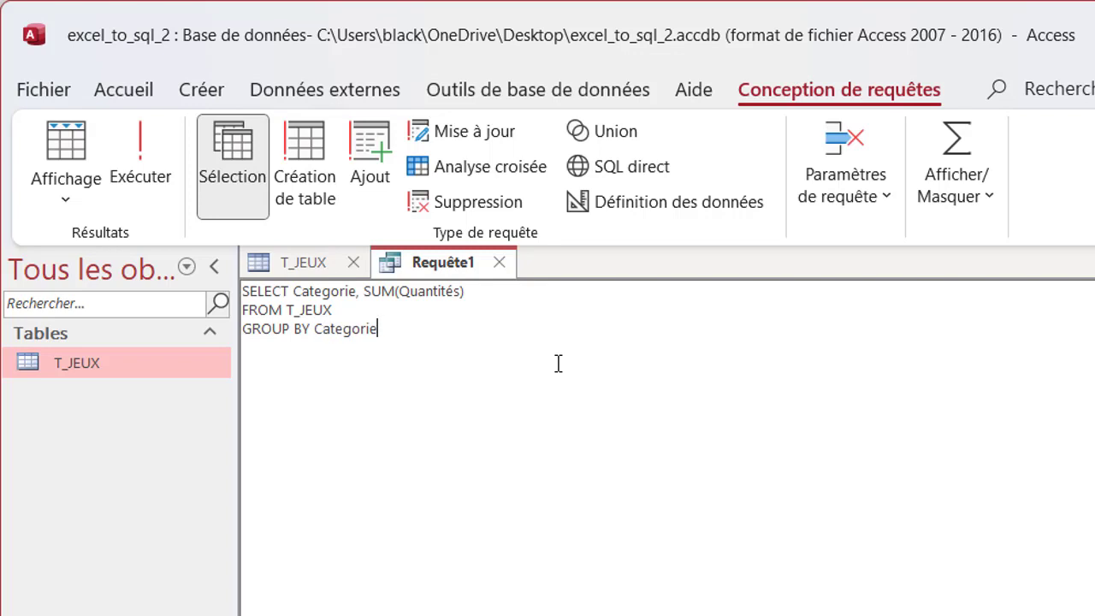
pyautogui.write(';')
pyautogui.click(142, 156)
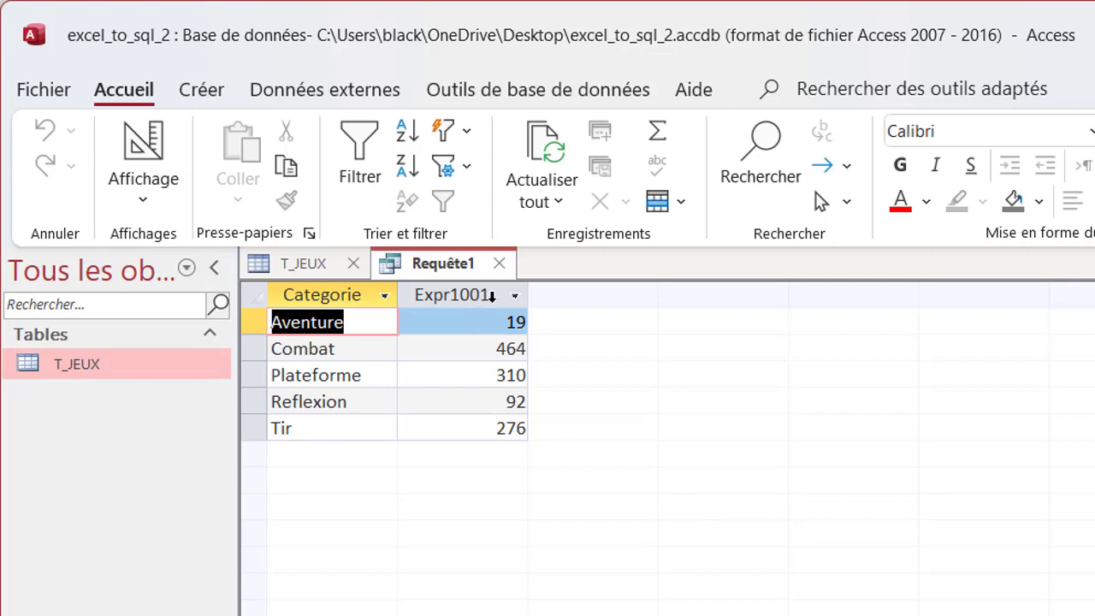
pyautogui.click(492, 296)
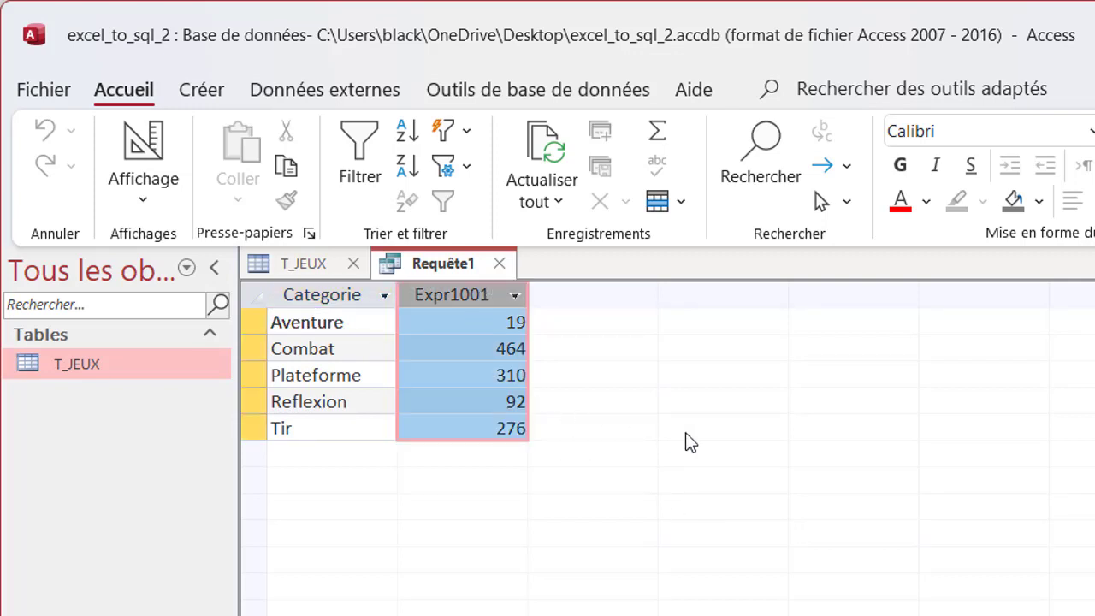
# Add AS QTE after SUM(Quantités) in Requête1's SQL and rerun it.
pyautogui.rightClick(456, 264)
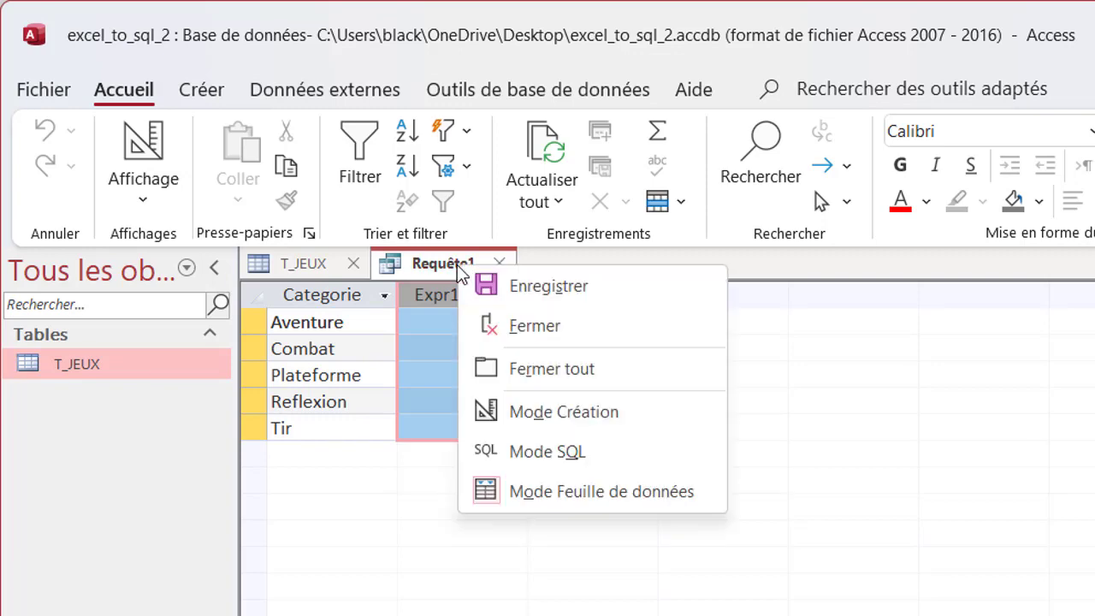
pyautogui.click(539, 448)
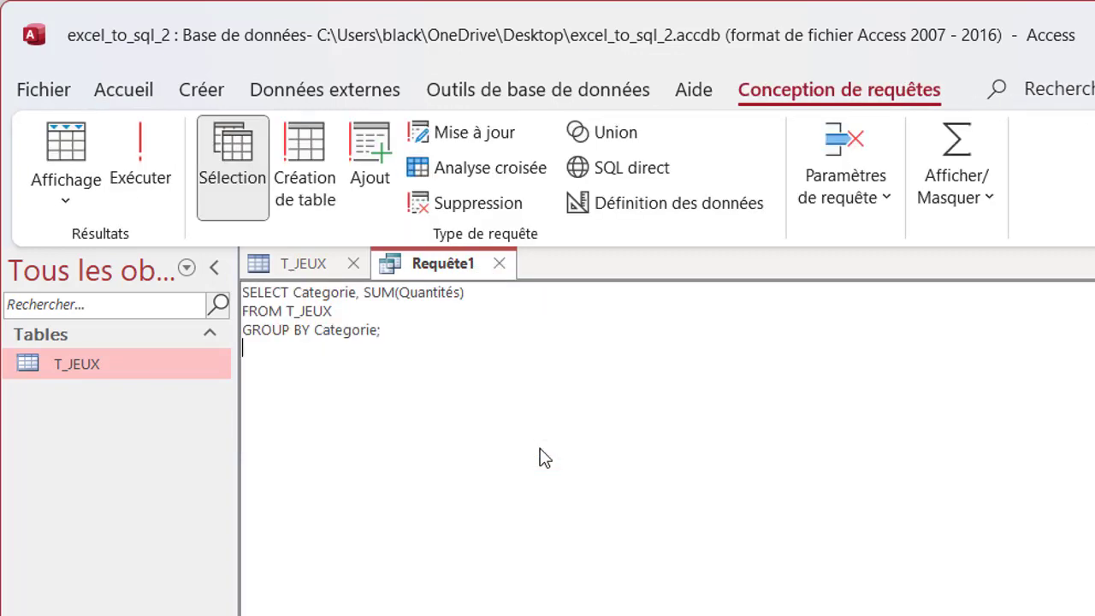
pyautogui.moveTo(364, 293); pyautogui.dragTo(465, 292)
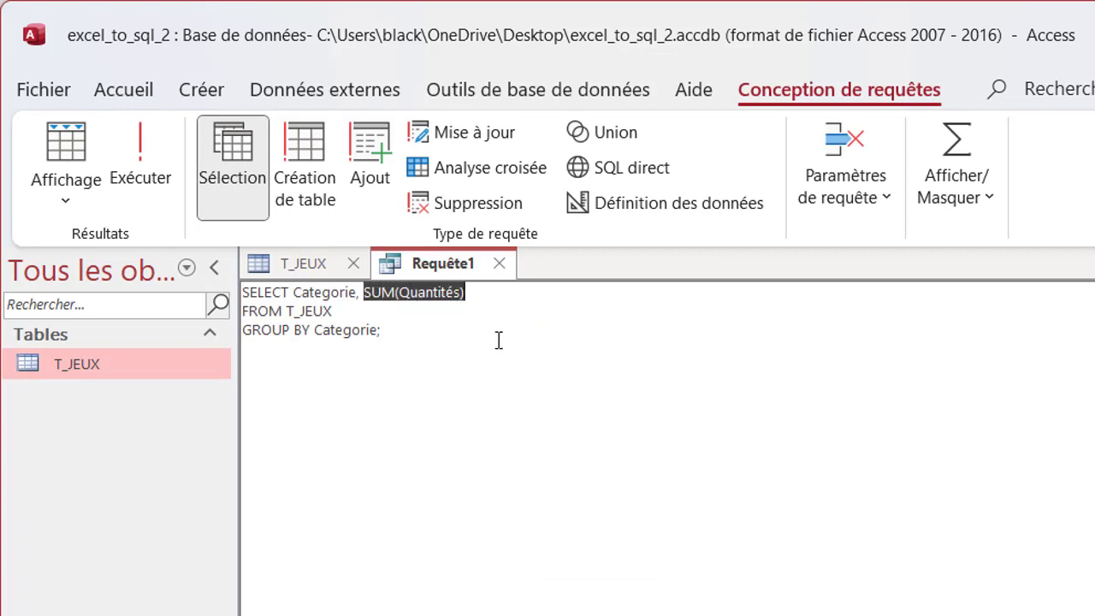
pyautogui.moveTo(242, 332); pyautogui.dragTo(309, 332)
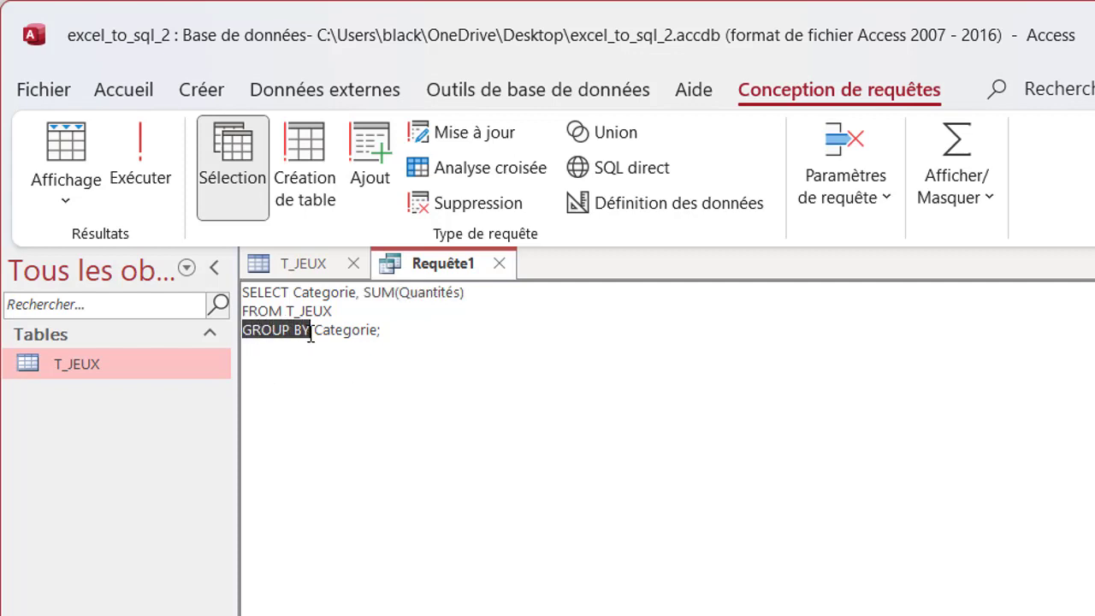
pyautogui.click(496, 295)
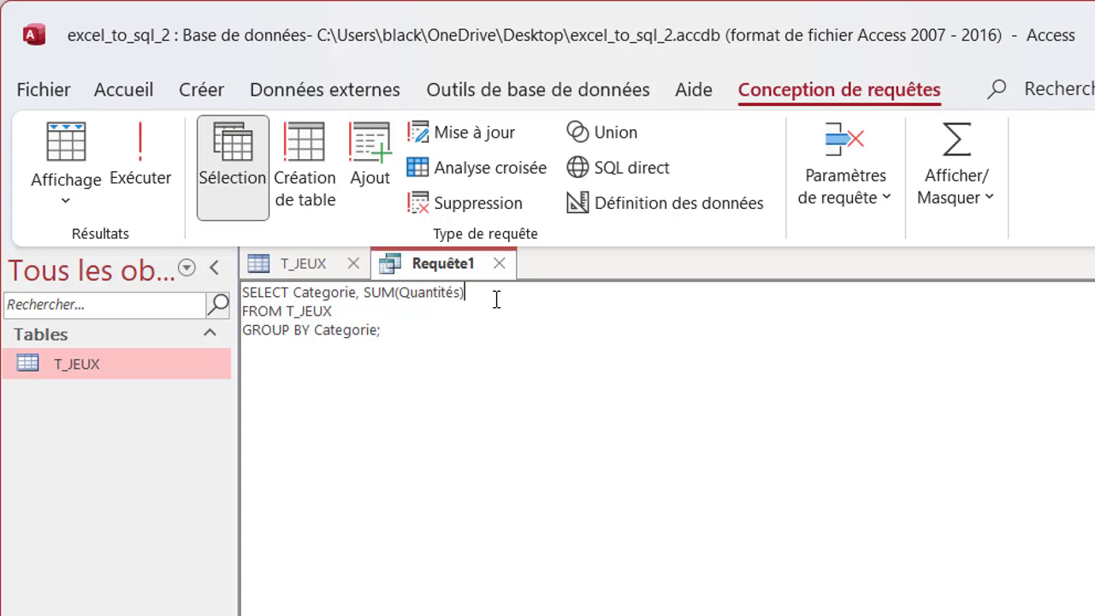
pyautogui.write('A')
pyautogui.write('S ')
pyautogui.write('QTE')
pyautogui.click(141, 167)
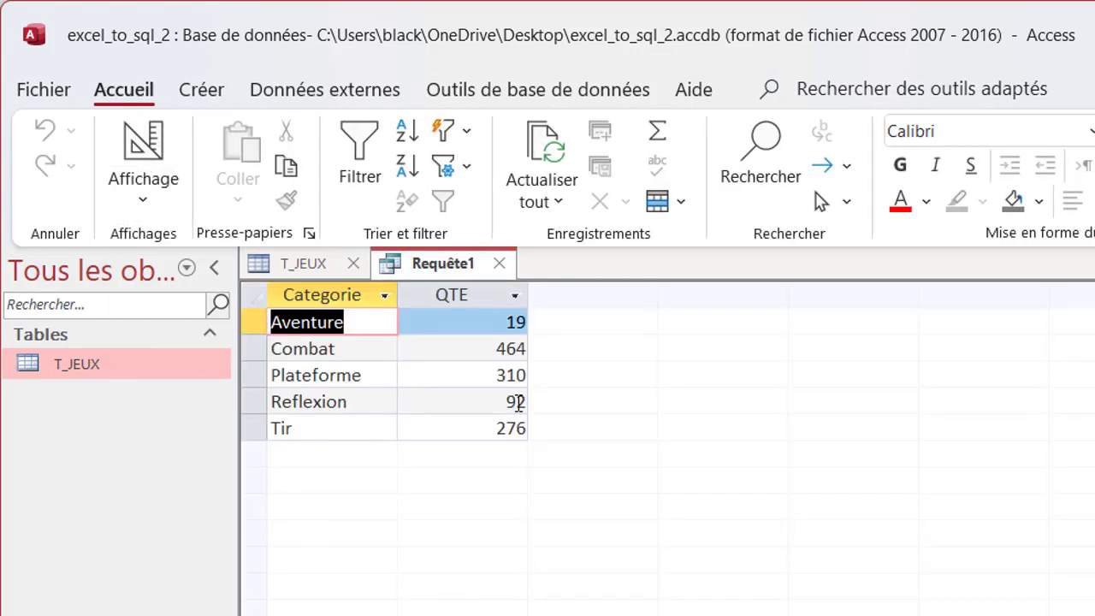
pyautogui.click(476, 299)
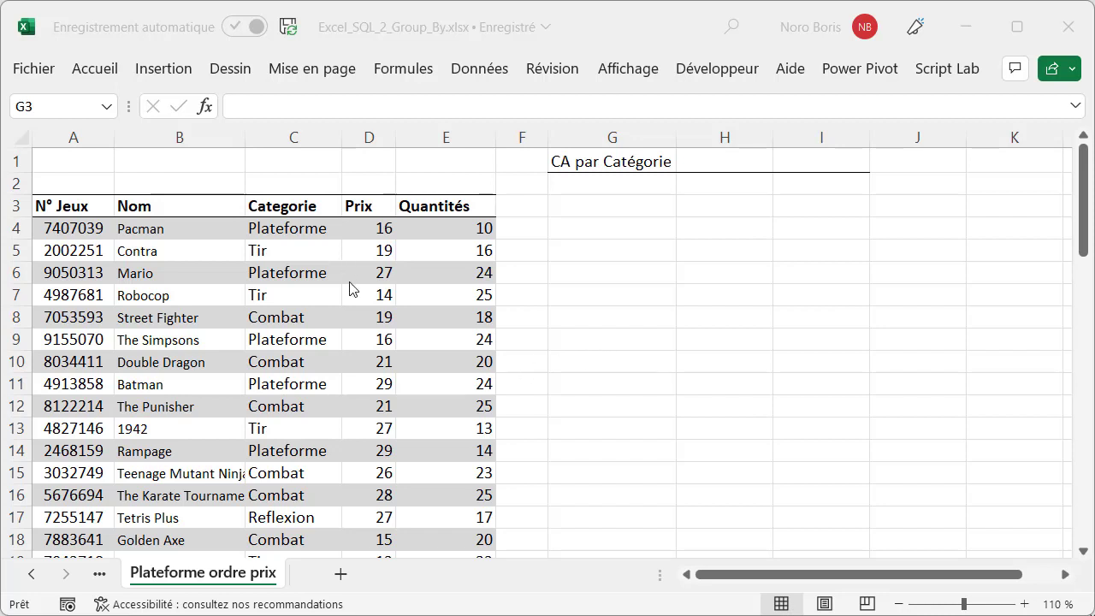
# Back in Excel, select a cell in the games table and show the Données commands.
pyautogui.click(662, 349)
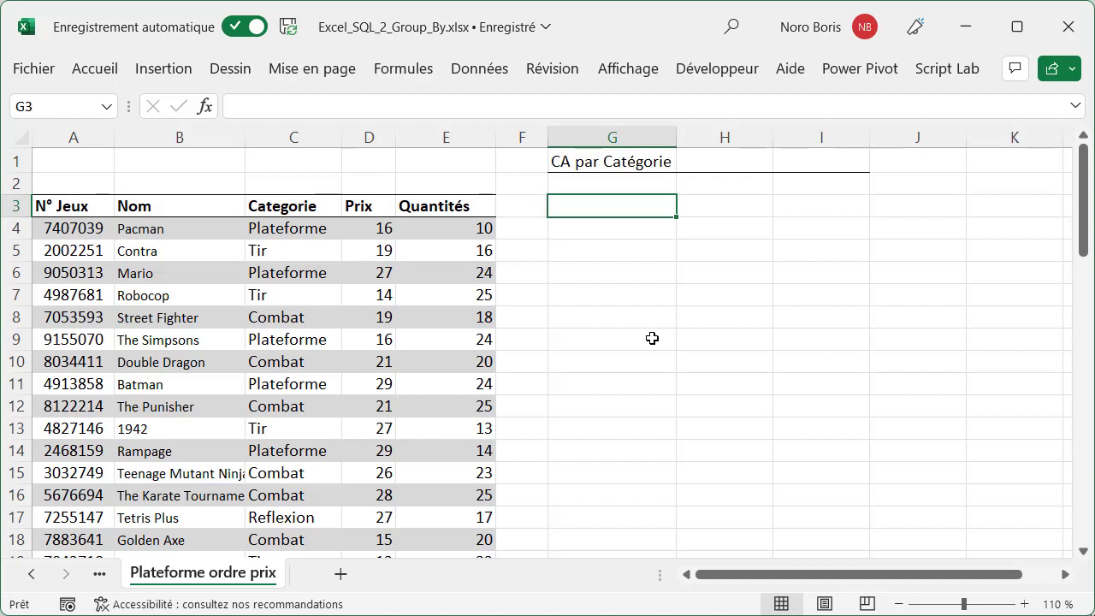
pyautogui.click(141, 250)
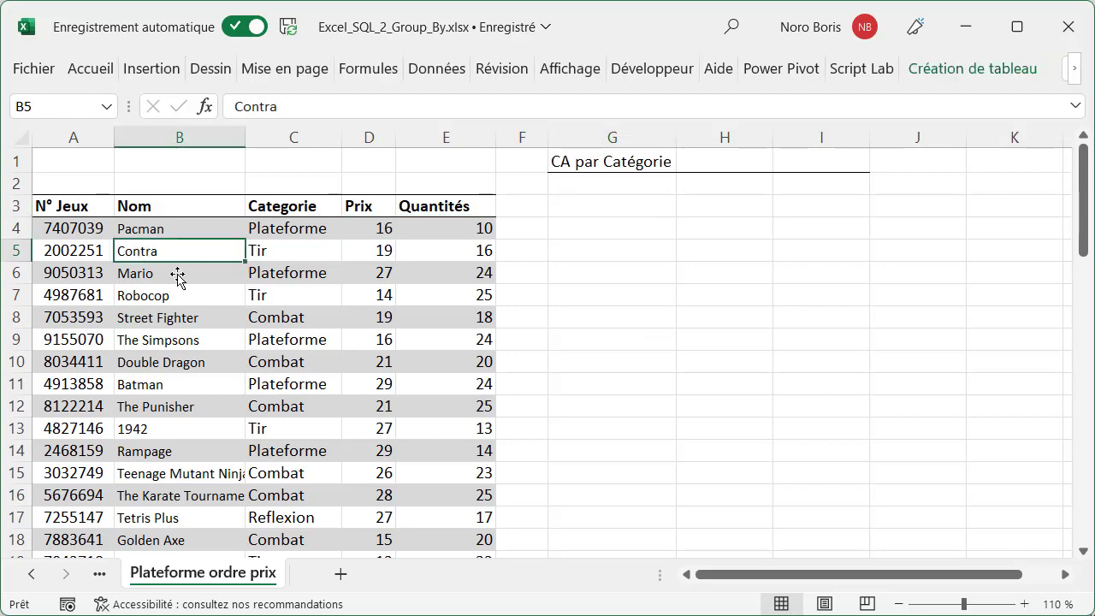
pyautogui.click(437, 69)
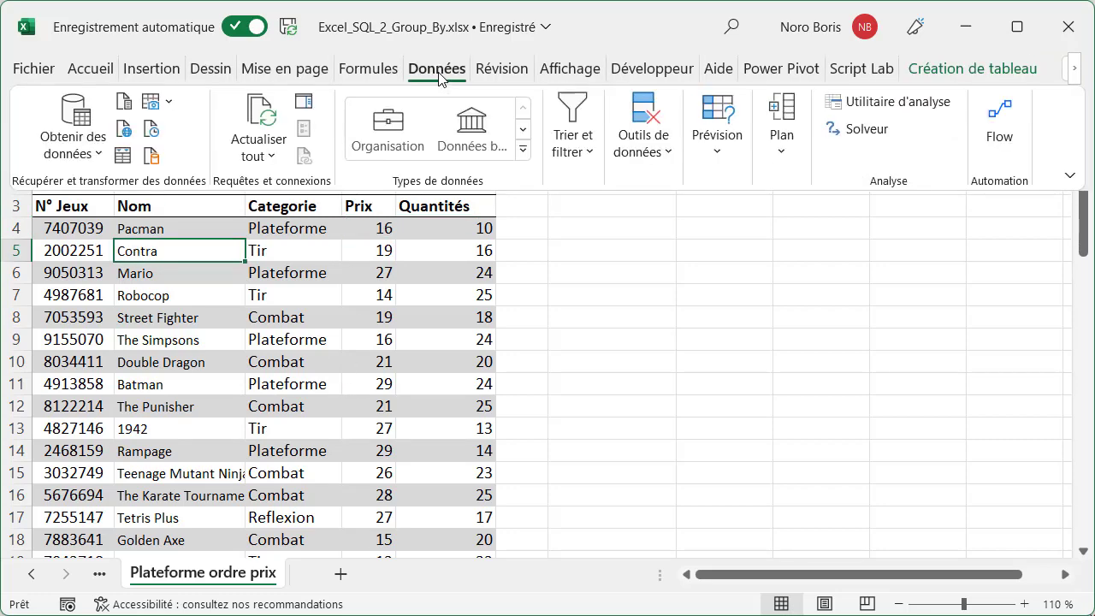
# Load the games table into Power Query and name the query CA_CATEGORIE.
pyautogui.click(123, 158)
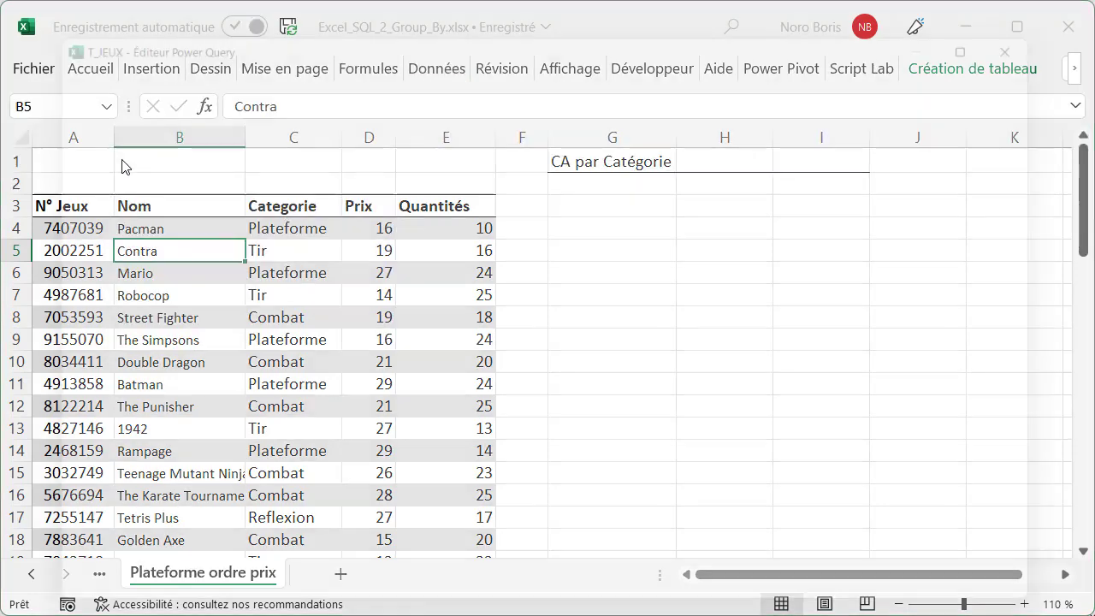
pyautogui.tripleClick(1015, 274)
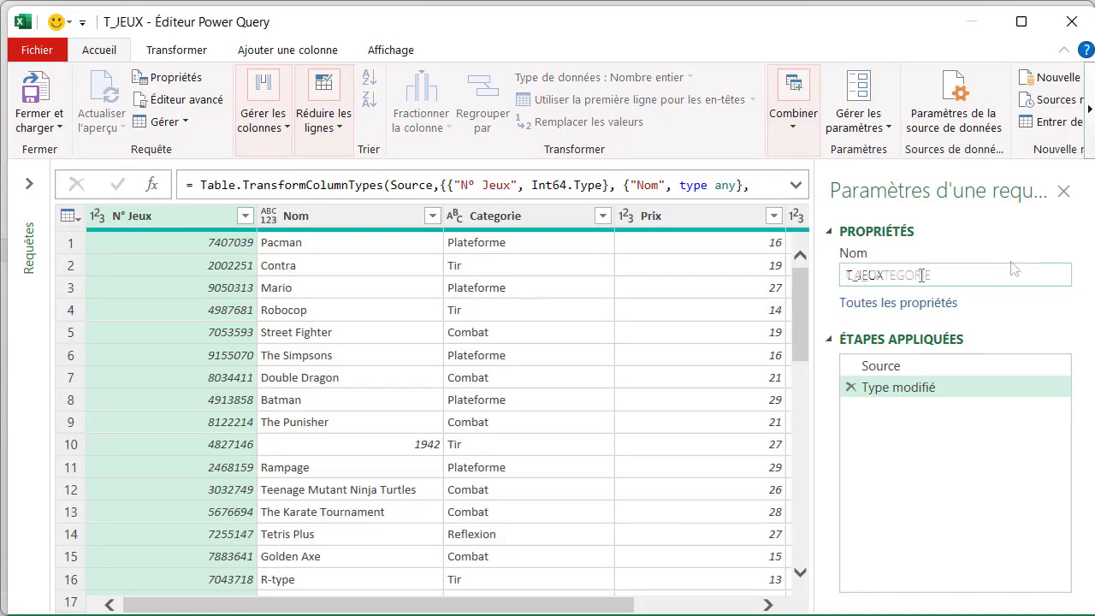
pyautogui.write('CA_CATEGORIE')
pyautogui.click(1064, 191)
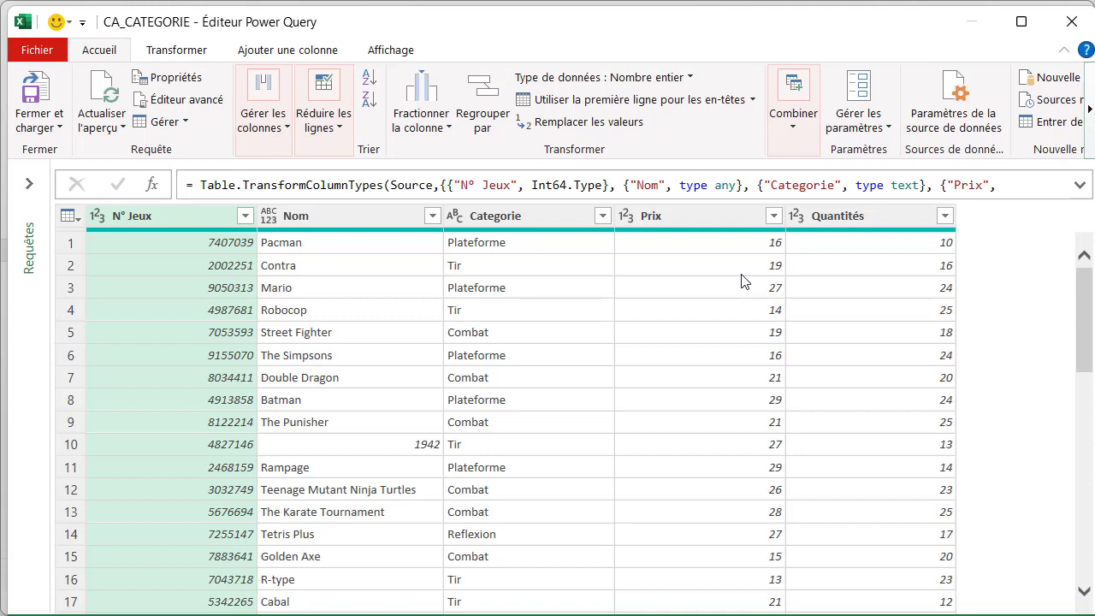
# Add a custom column CA_JEUX = [Quantités]*[Prix], typed as whole number.
pyautogui.click(283, 55)
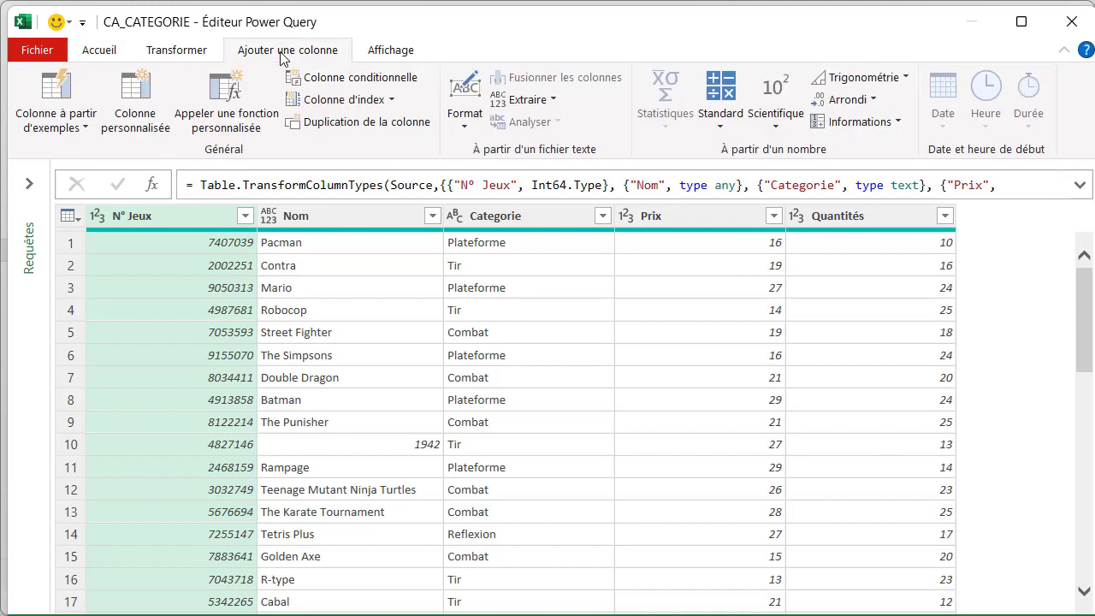
pyautogui.click(142, 118)
pyautogui.press('BackSpace')
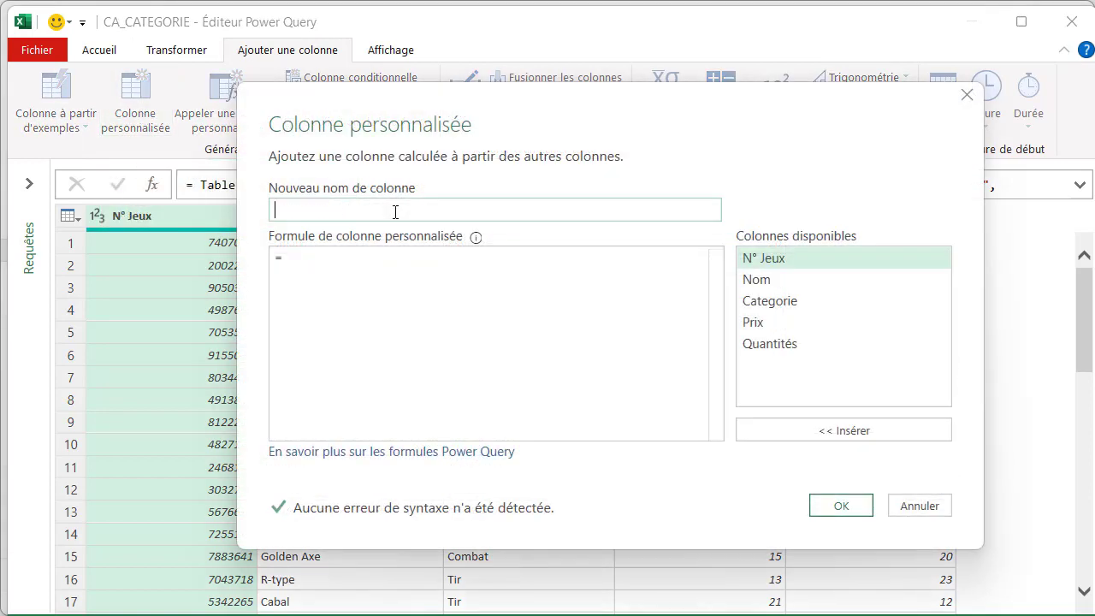
pyautogui.write('CA_')
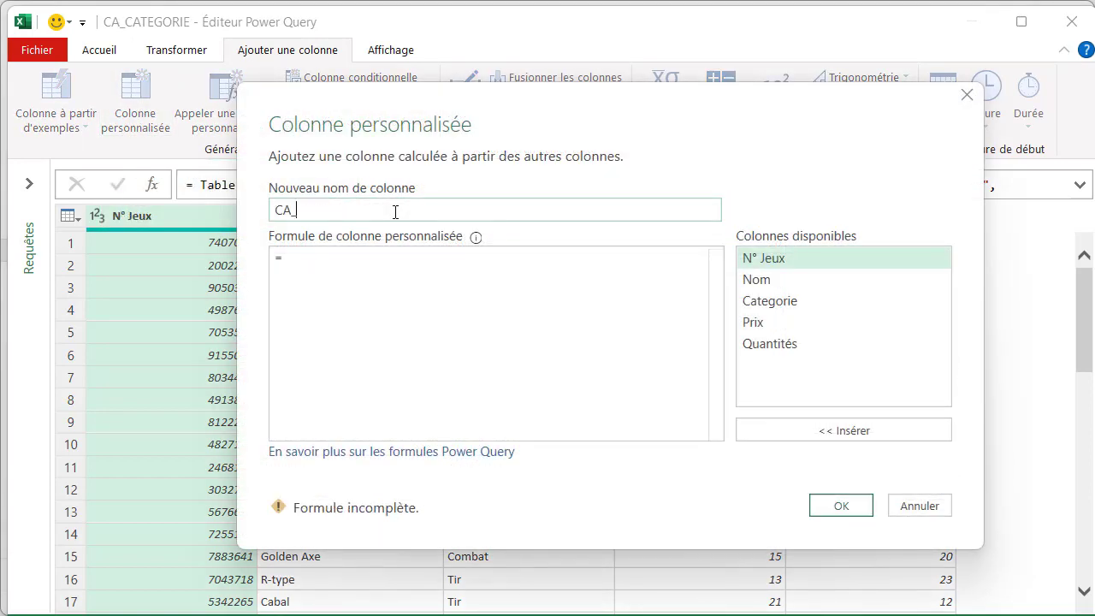
pyautogui.write('JEUX')
pyautogui.click(630, 362)
pyautogui.doubleClick(770, 343)
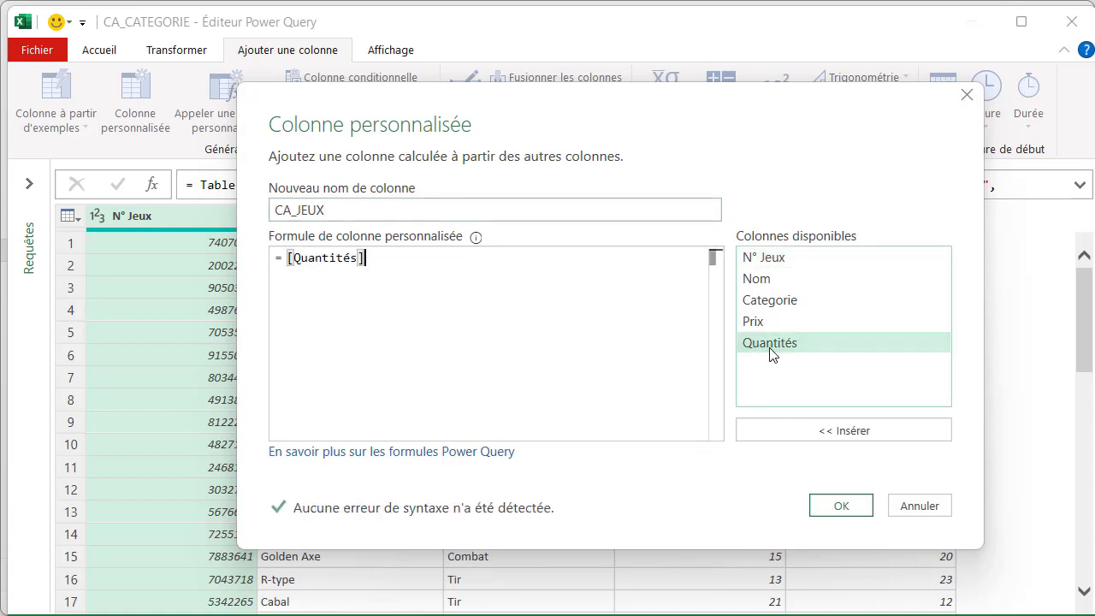
pyautogui.write('*')
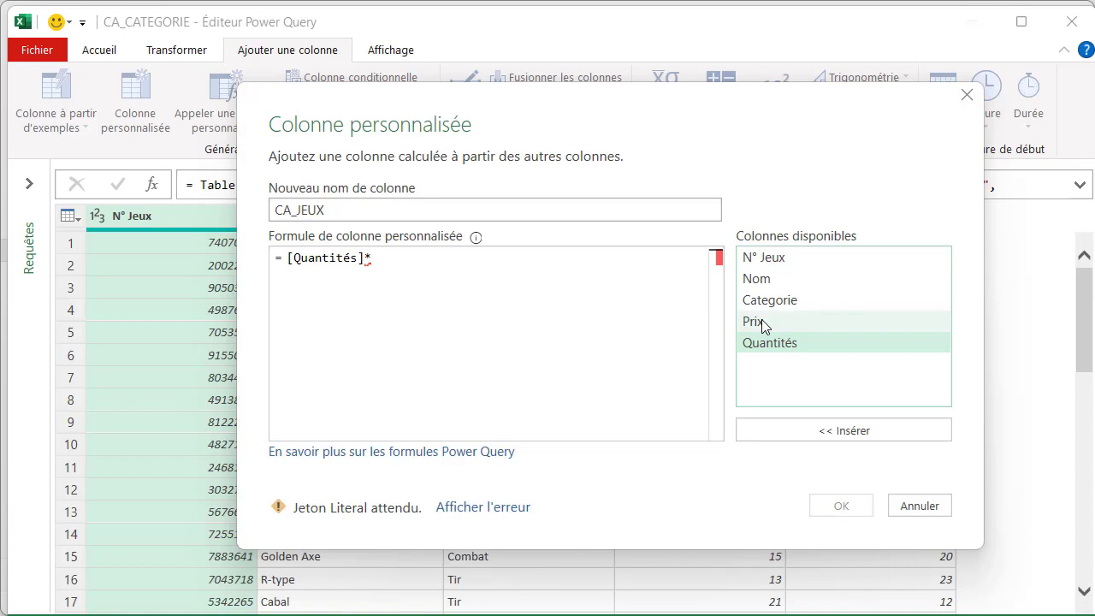
pyautogui.doubleClick(762, 321)
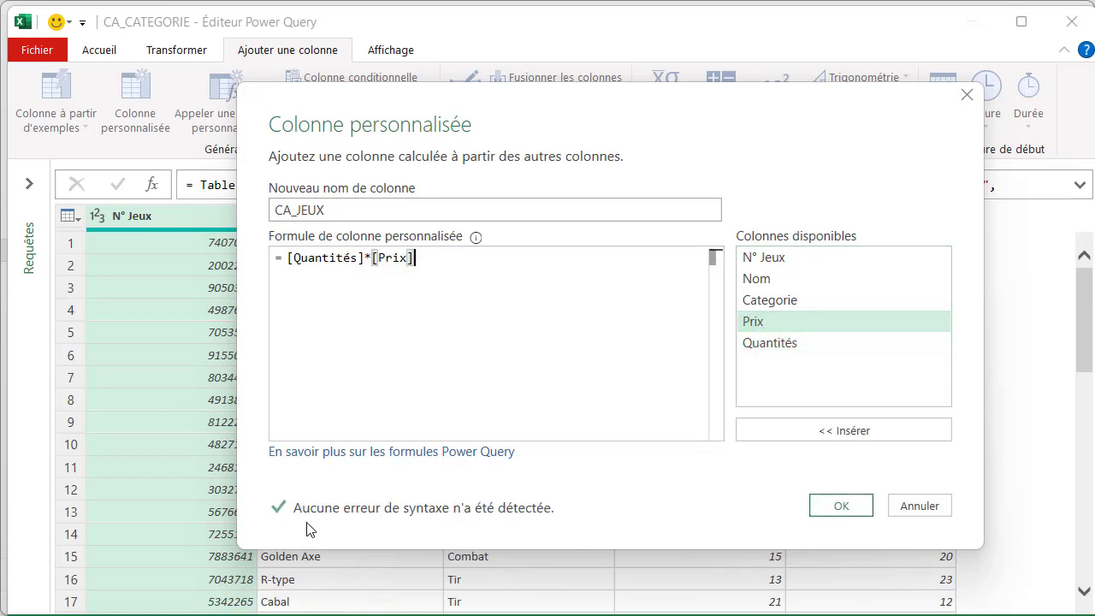
pyautogui.click(837, 514)
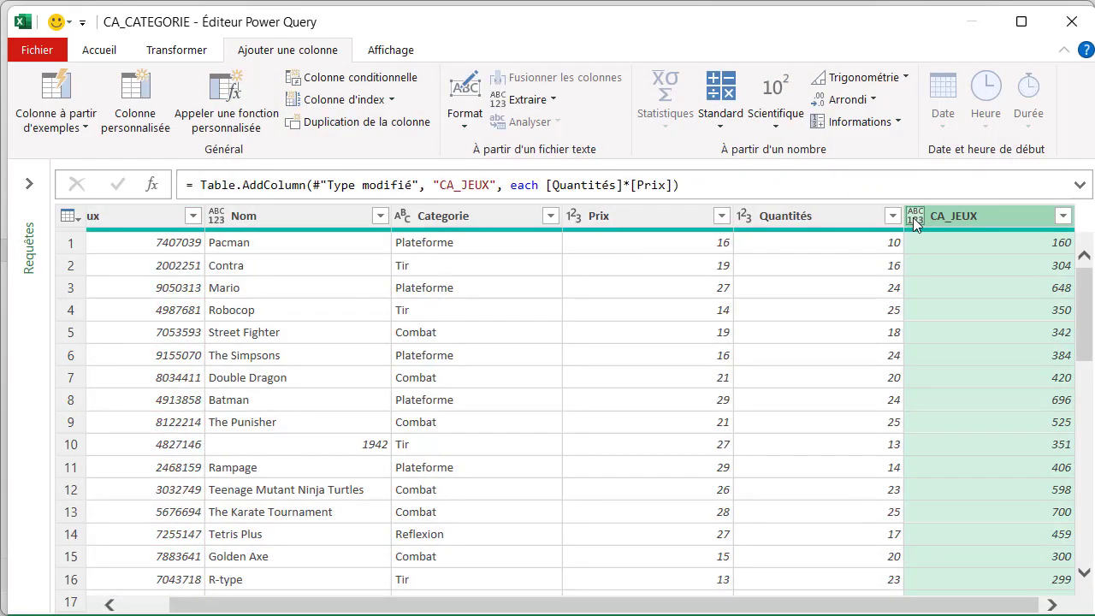
pyautogui.click(912, 217)
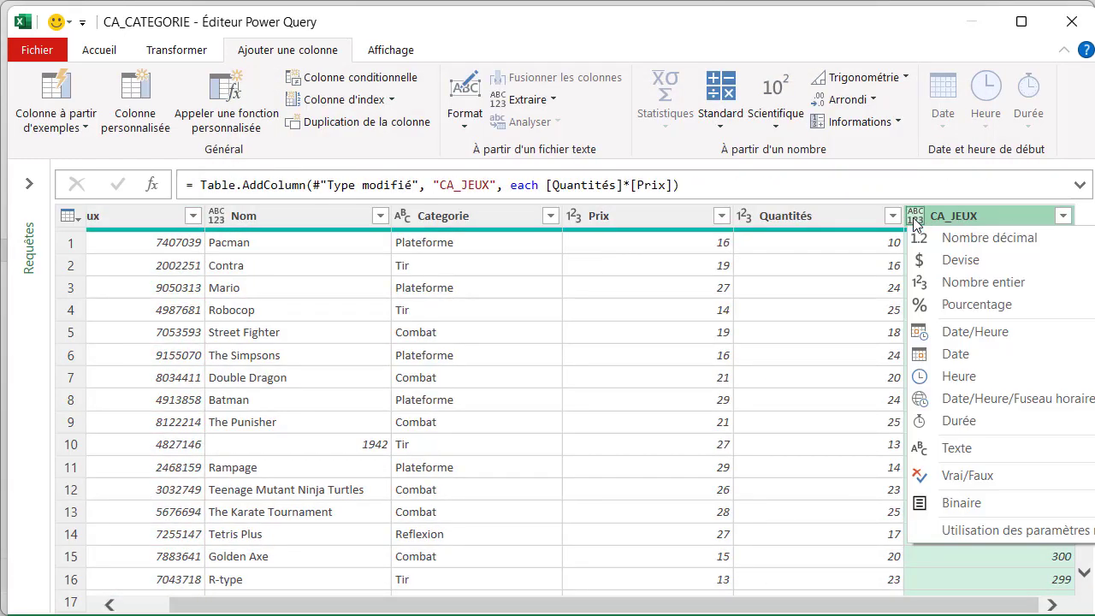
pyautogui.click(941, 283)
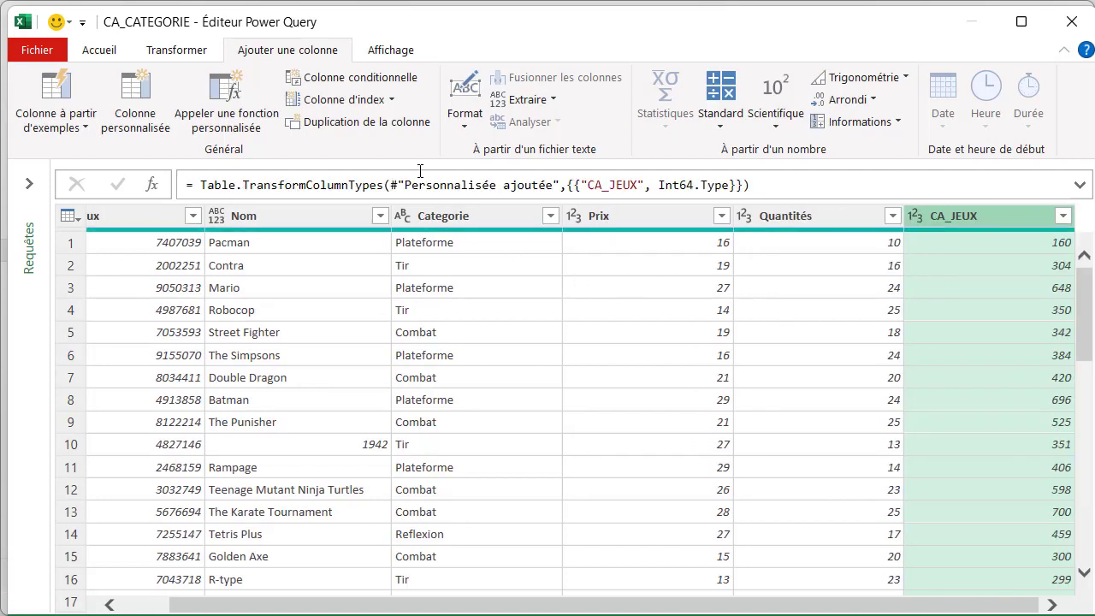
# Group by Categorie into a 'CA CATEGORIE' column with the Somme of CA_JEUX.
pyautogui.click(195, 58)
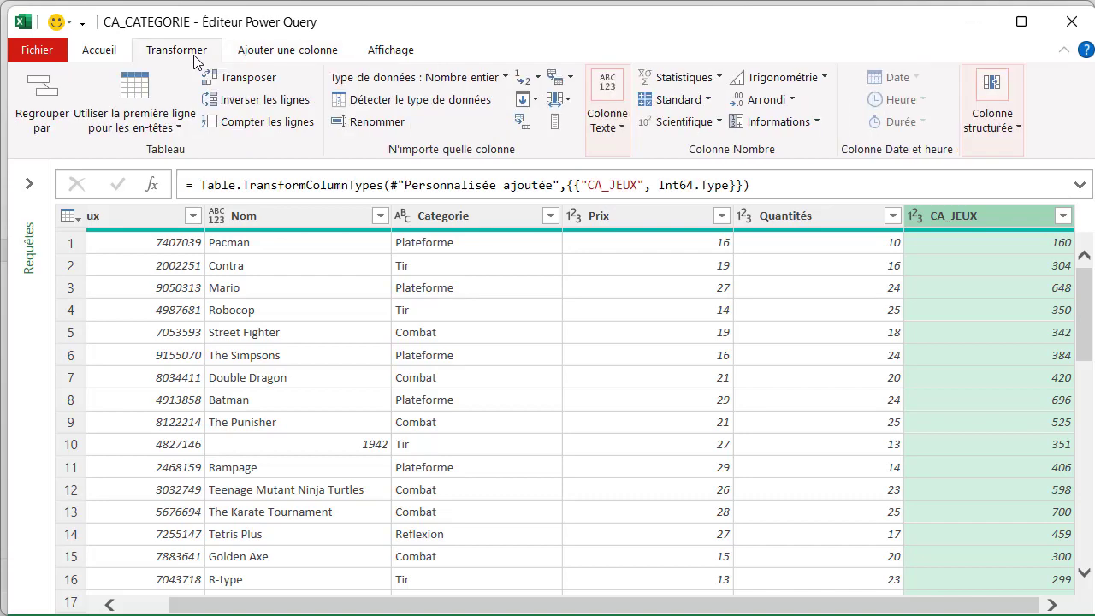
pyautogui.click(44, 112)
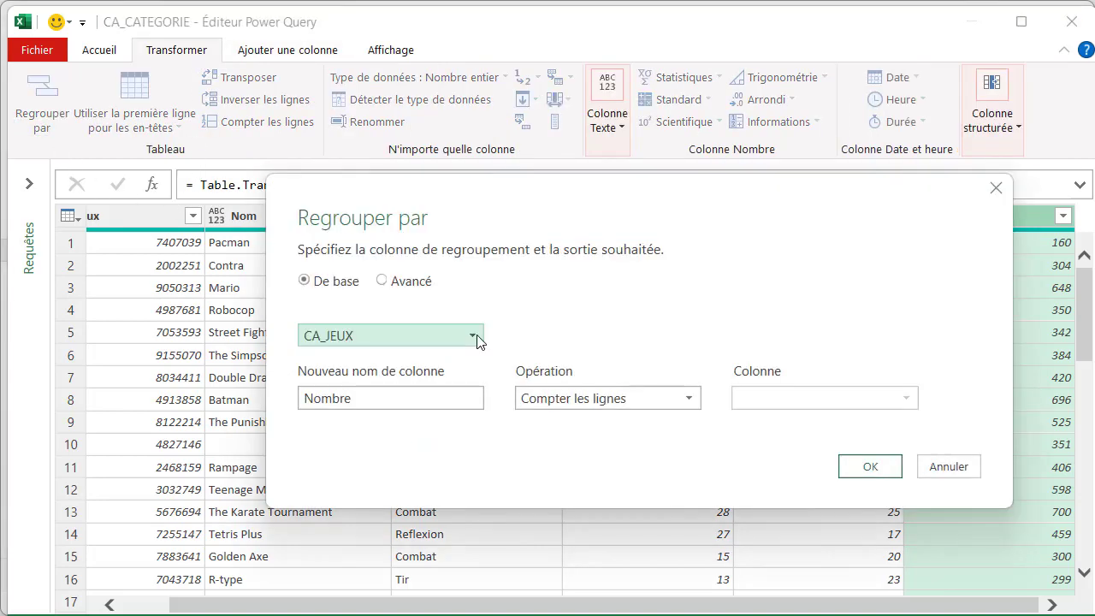
pyautogui.click(476, 335)
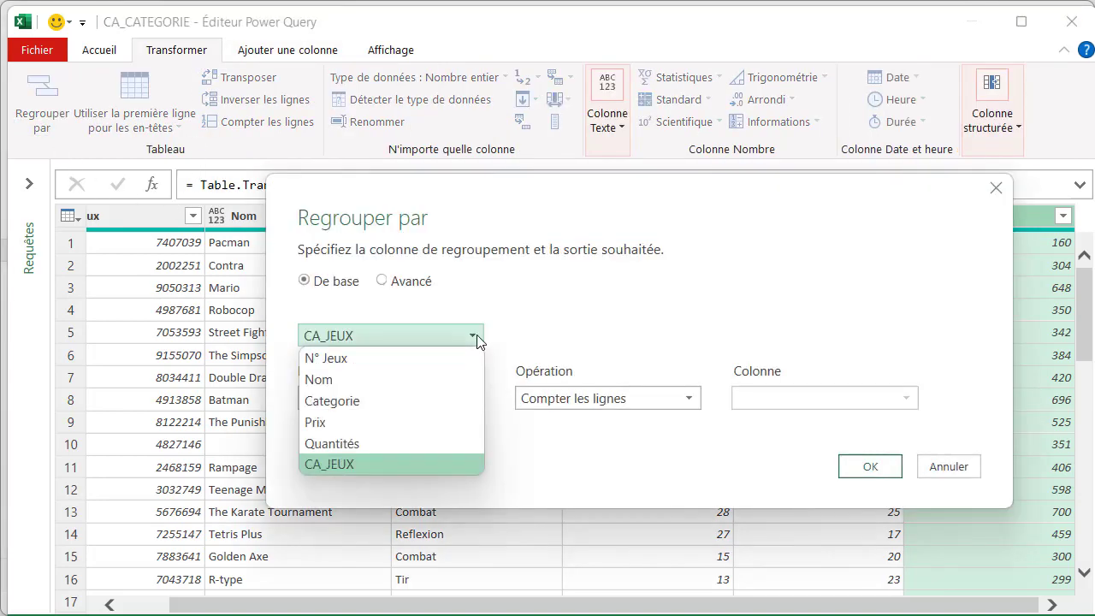
pyautogui.click(440, 401)
pyautogui.click(445, 396)
pyautogui.press('BackSpace')
pyautogui.press('BackSpace')
pyautogui.press('BackSpace')
pyautogui.press('BackSpace')
pyautogui.press('BackSpace')
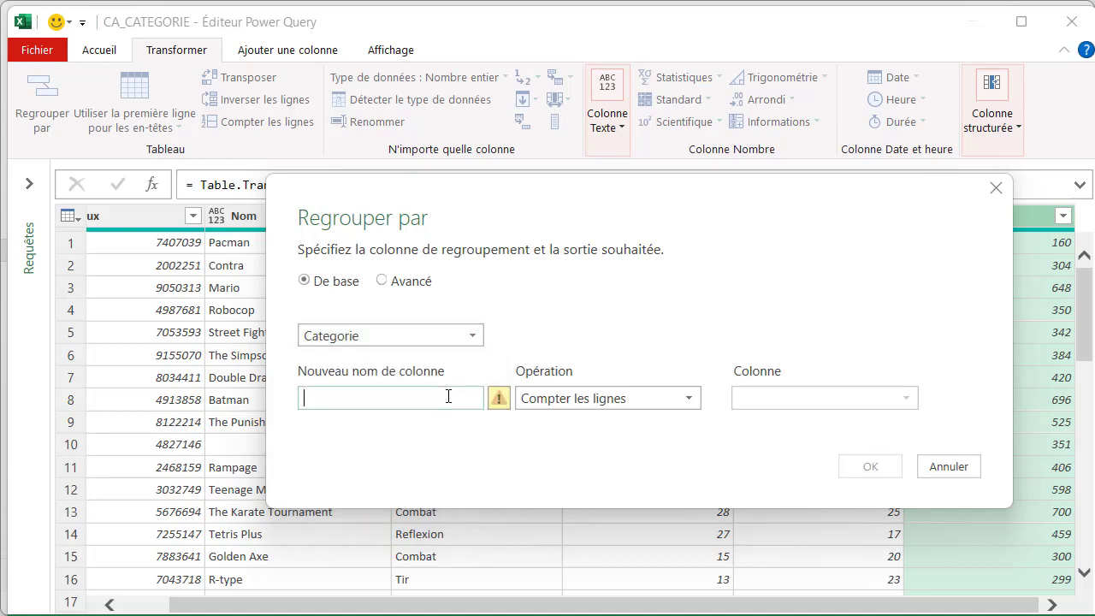
pyautogui.write('CA CA')
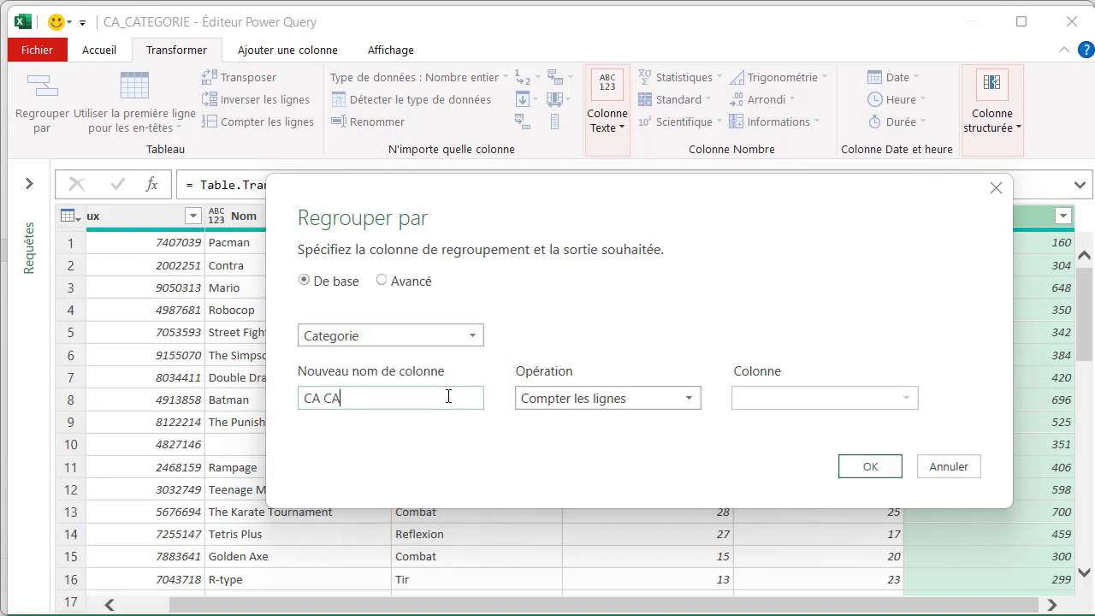
pyautogui.write('TEGORIE')
pyautogui.click(694, 404)
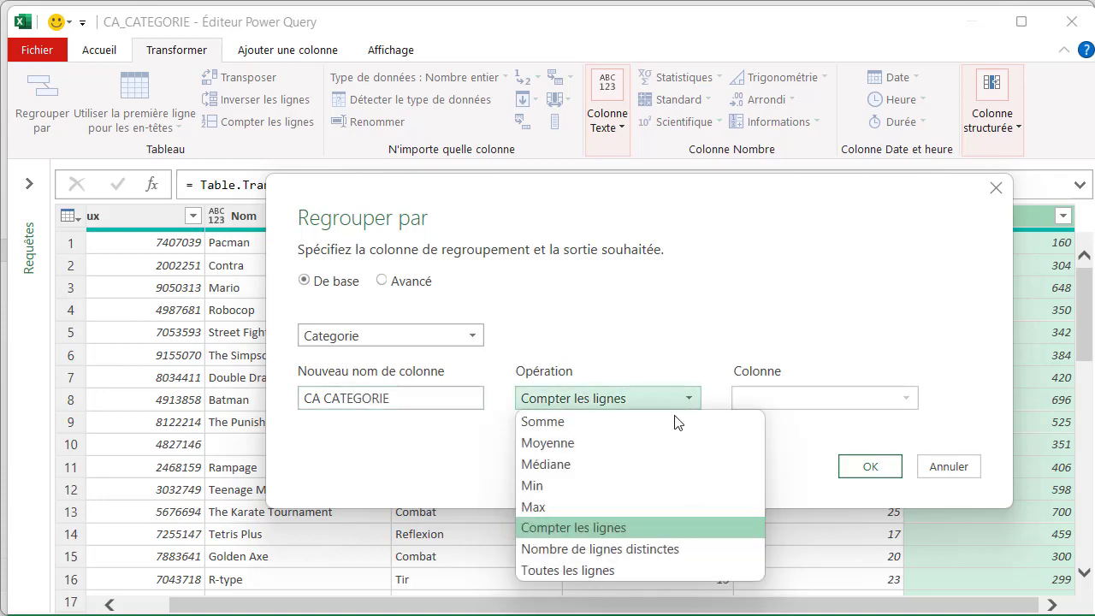
pyautogui.click(660, 423)
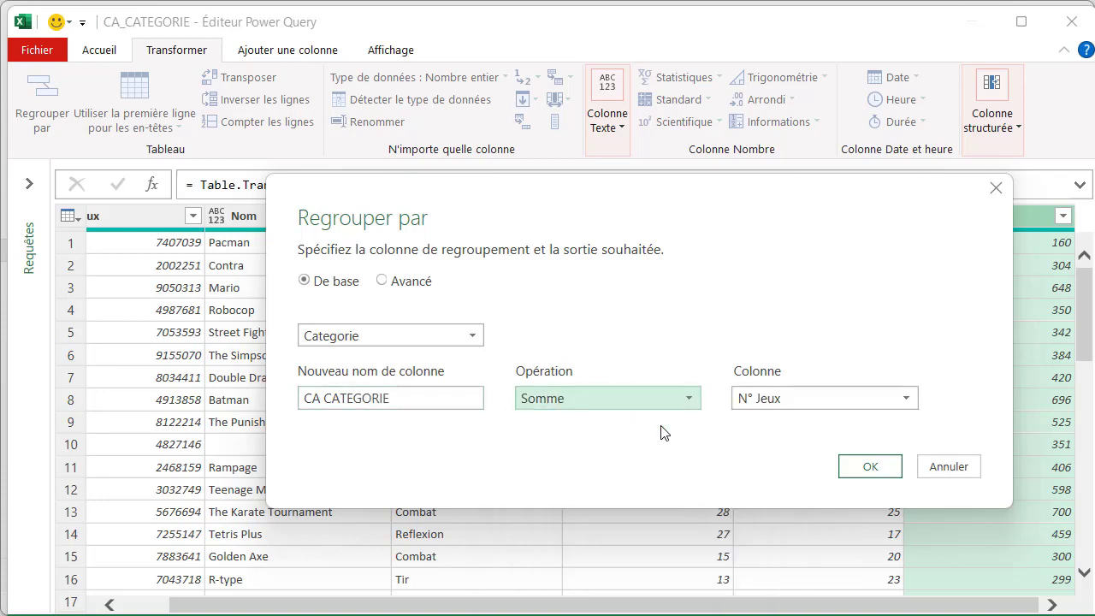
pyautogui.click(907, 401)
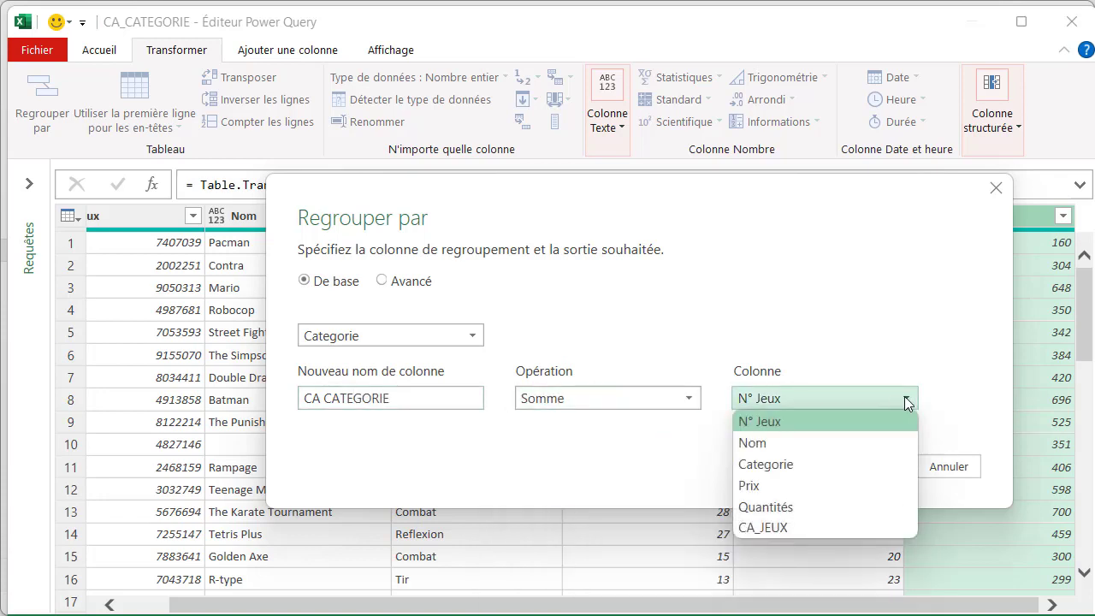
pyautogui.click(831, 528)
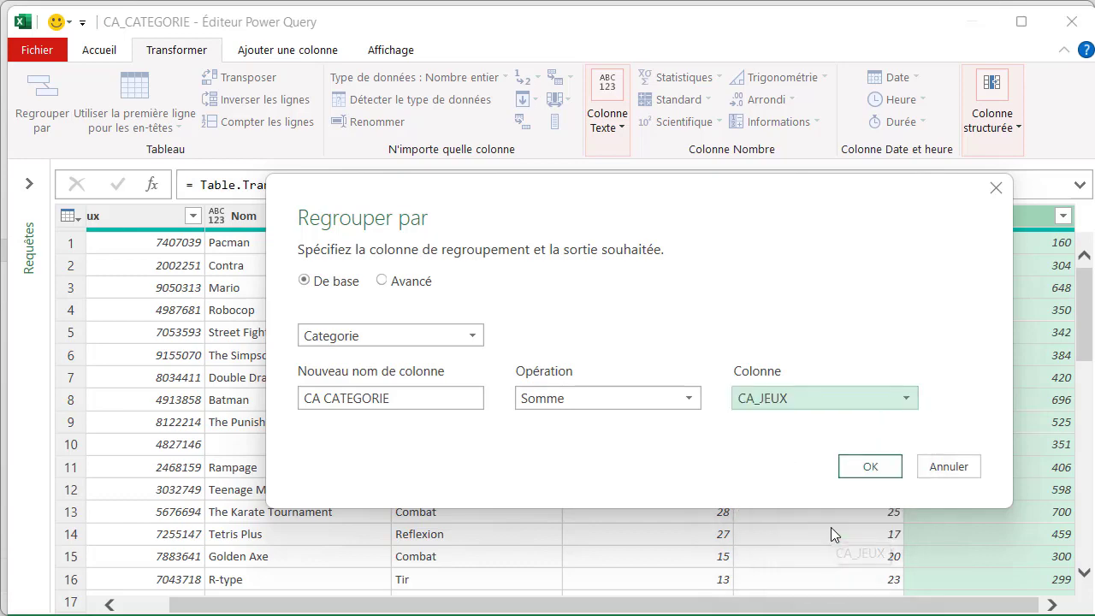
pyautogui.click(869, 467)
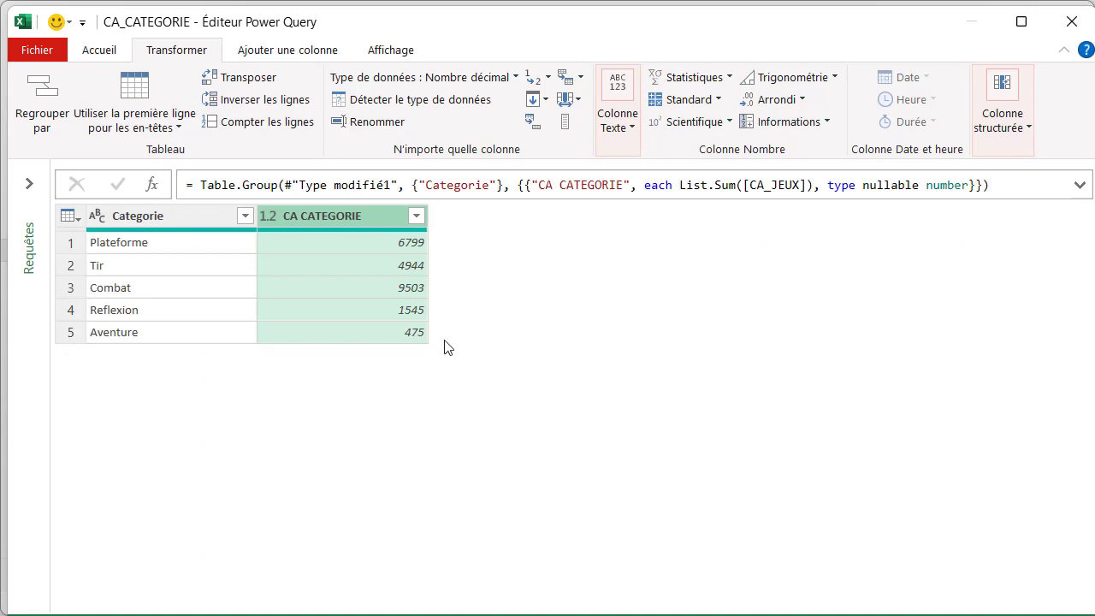
# Close and load the category revenue query as a table at G3, then close the Queries and Connections pane.
pyautogui.click(110, 53)
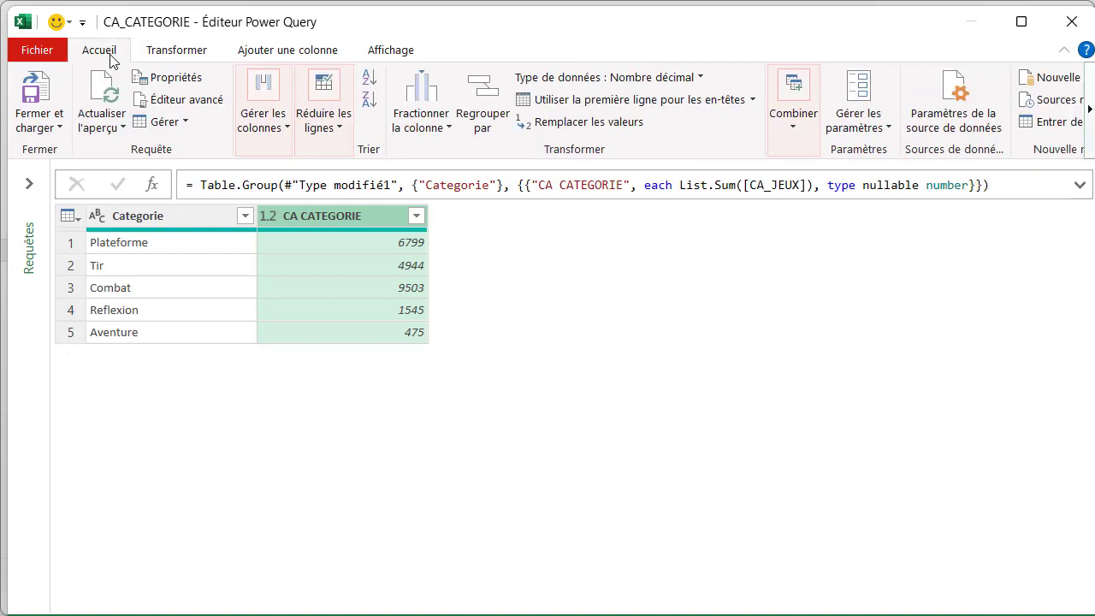
pyautogui.click(56, 128)
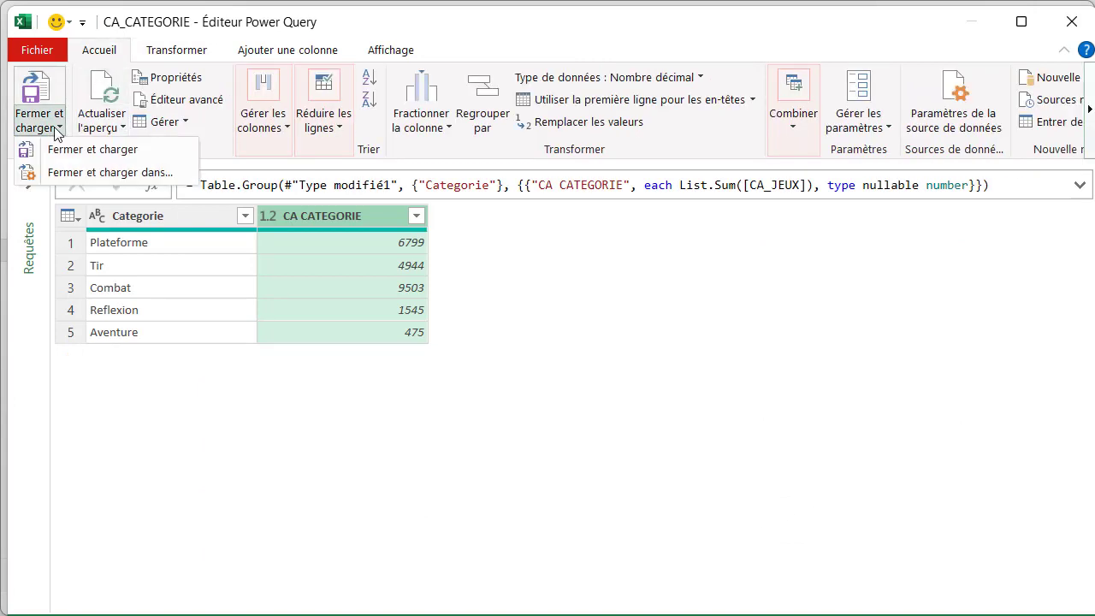
pyautogui.click(147, 175)
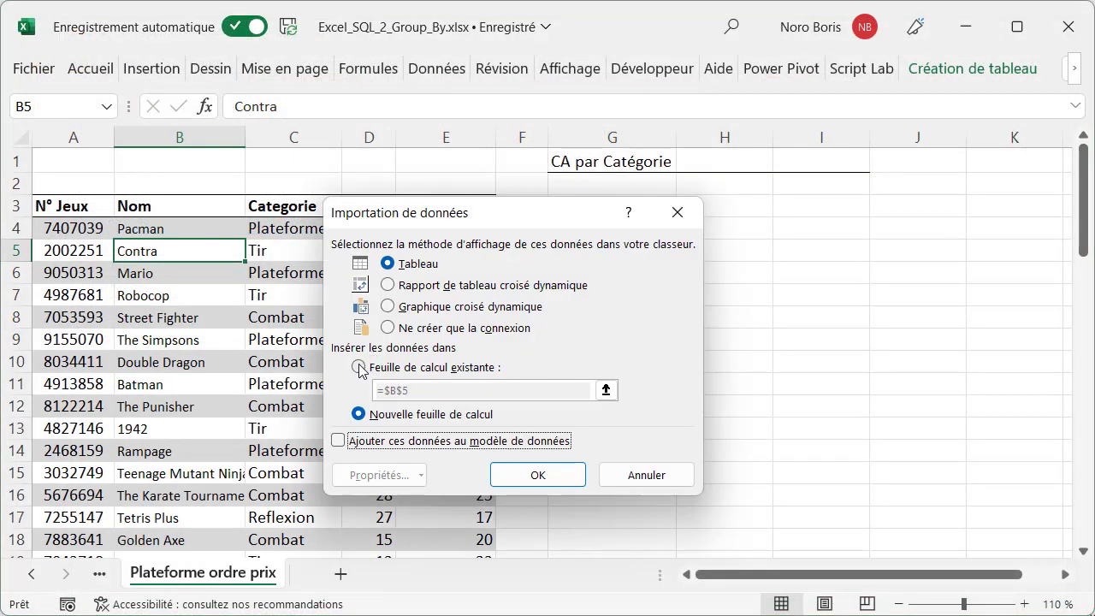
pyautogui.click(360, 368)
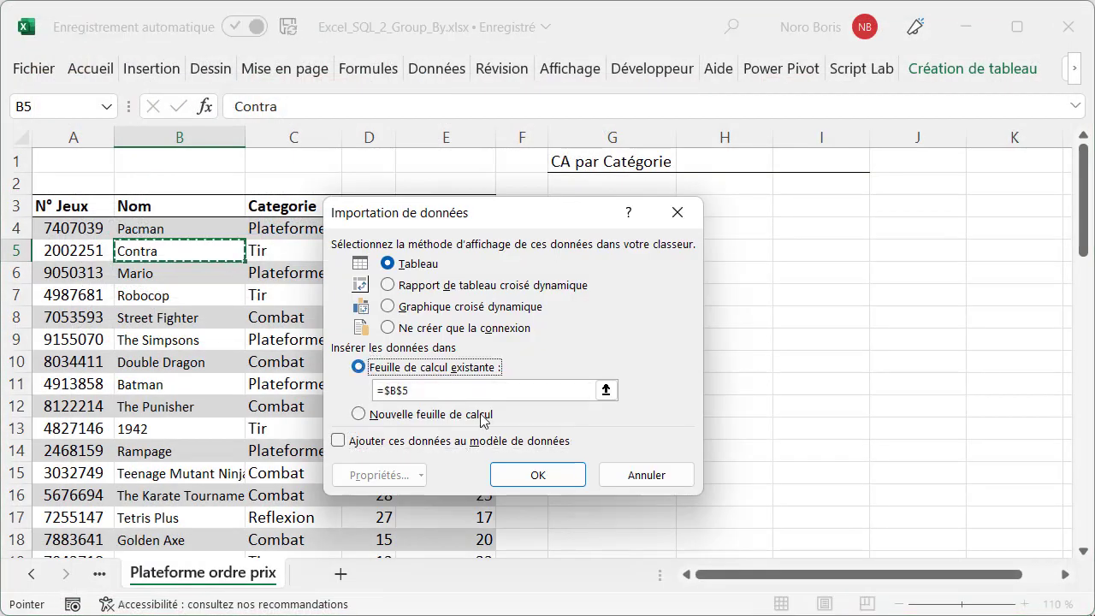
pyautogui.click(607, 390)
pyautogui.click(603, 204)
pyautogui.press('Return')
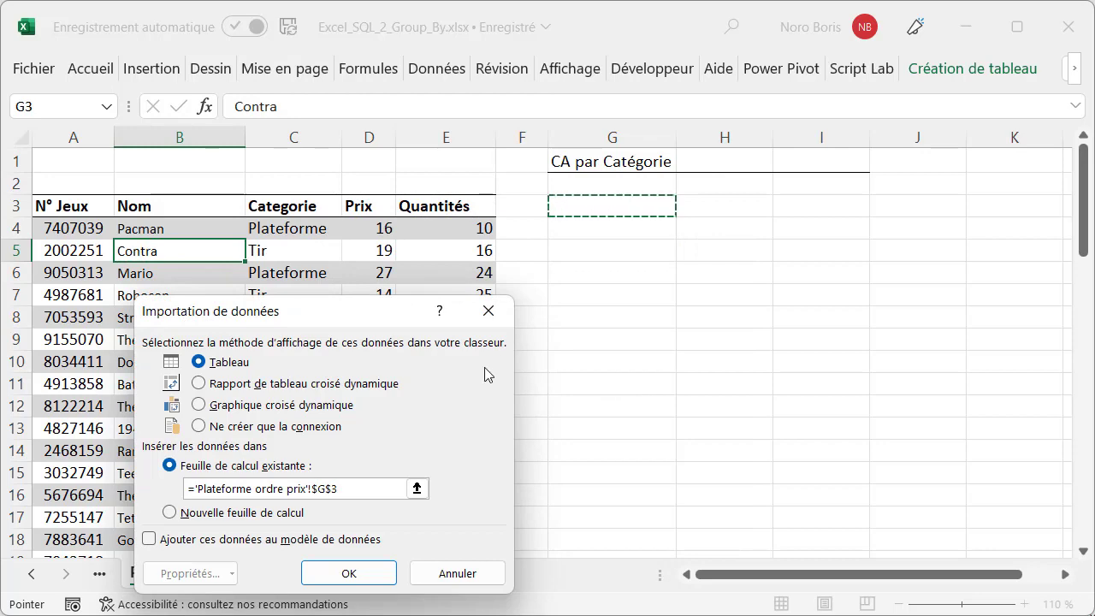
pyautogui.click(349, 573)
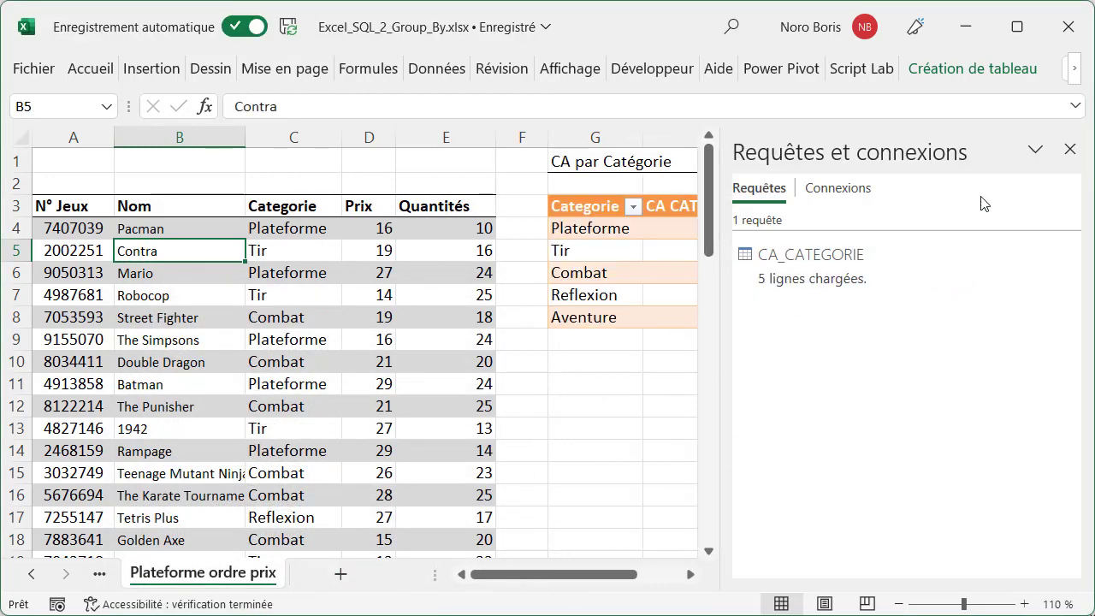
pyautogui.click(1069, 151)
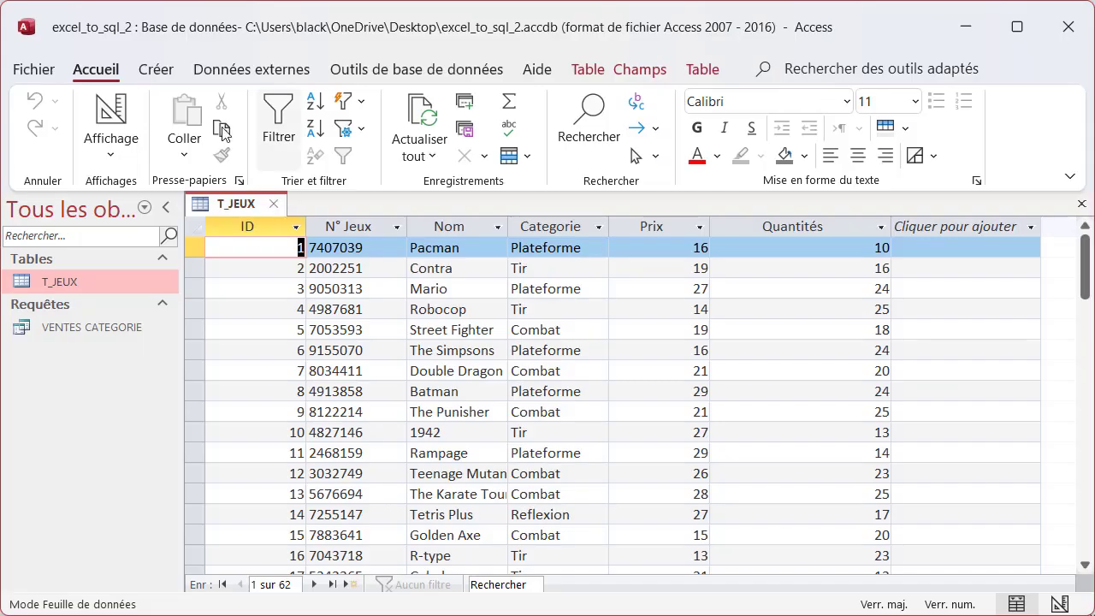
# Create a new SQL query: SELECT Categorie, SUM(Quantités * Prix) AS CA FROM T_JEUX GROUP BY Categorie;.
pyautogui.click(160, 72)
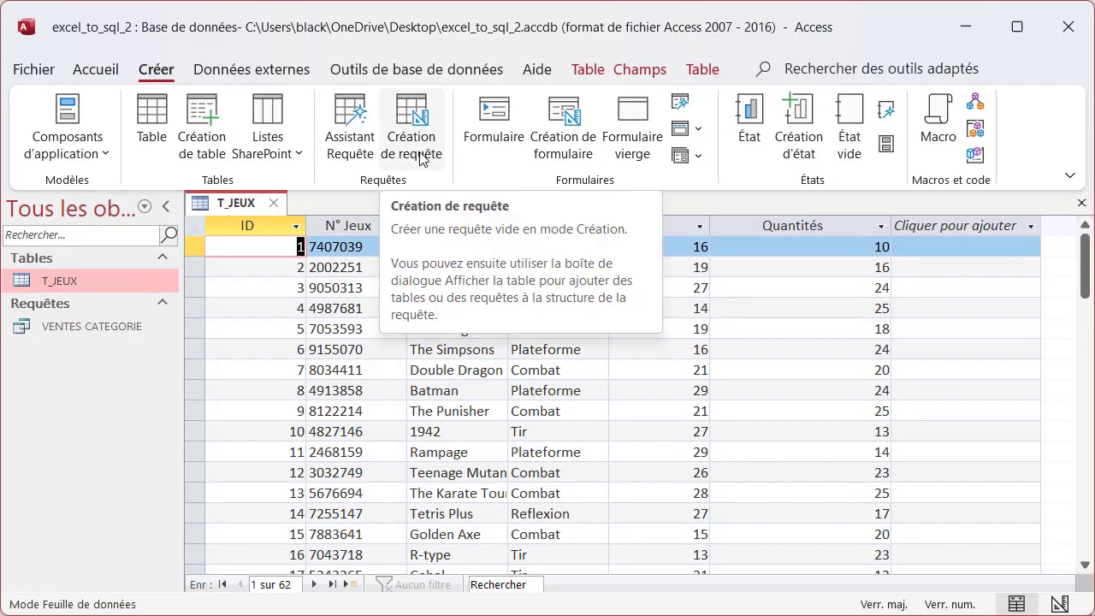
pyautogui.click(409, 142)
pyautogui.click(50, 111)
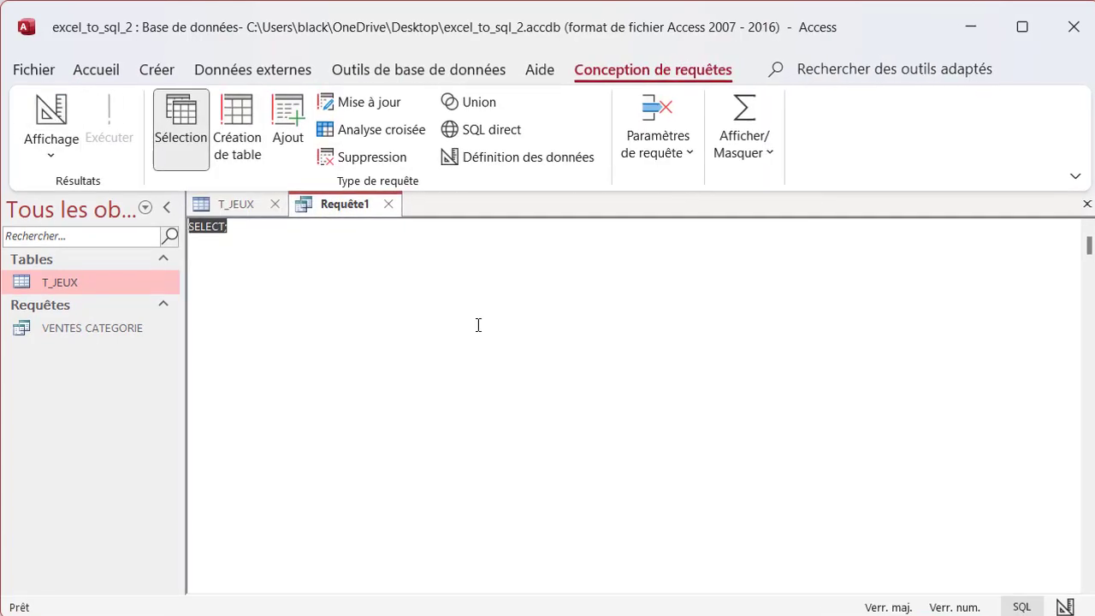
pyautogui.write('C')
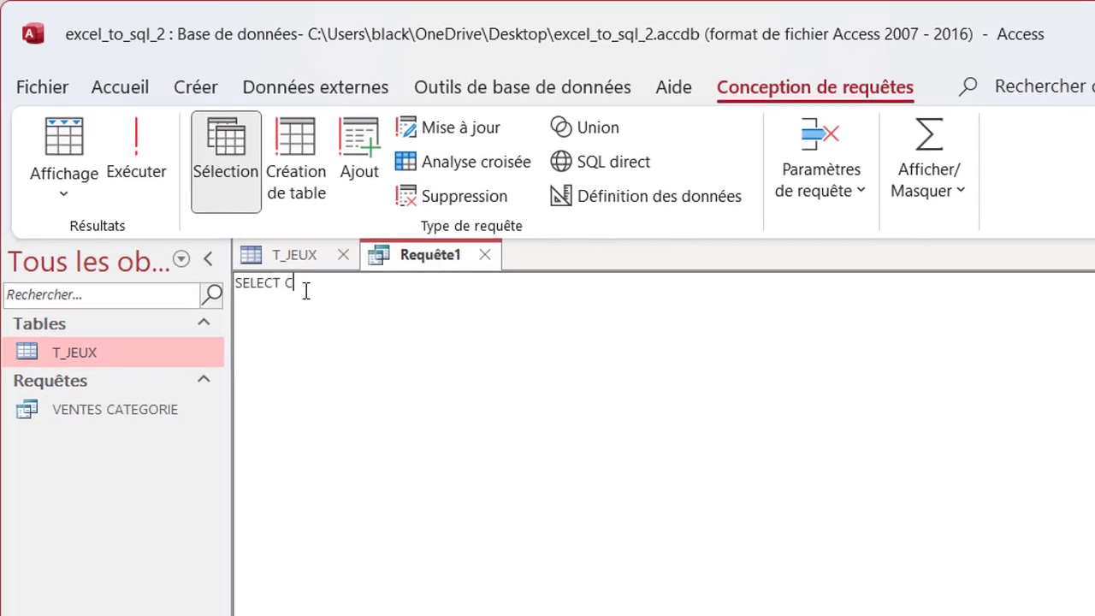
pyautogui.write('ategorie, ')
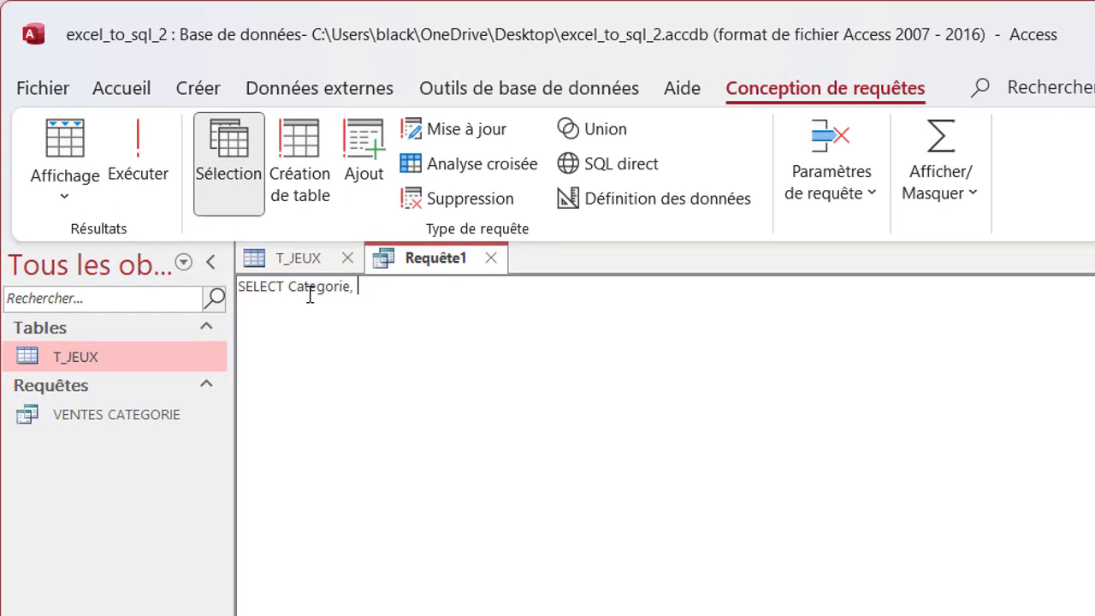
pyautogui.write('S')
pyautogui.write('UM(Q')
pyautogui.write('uantités *')
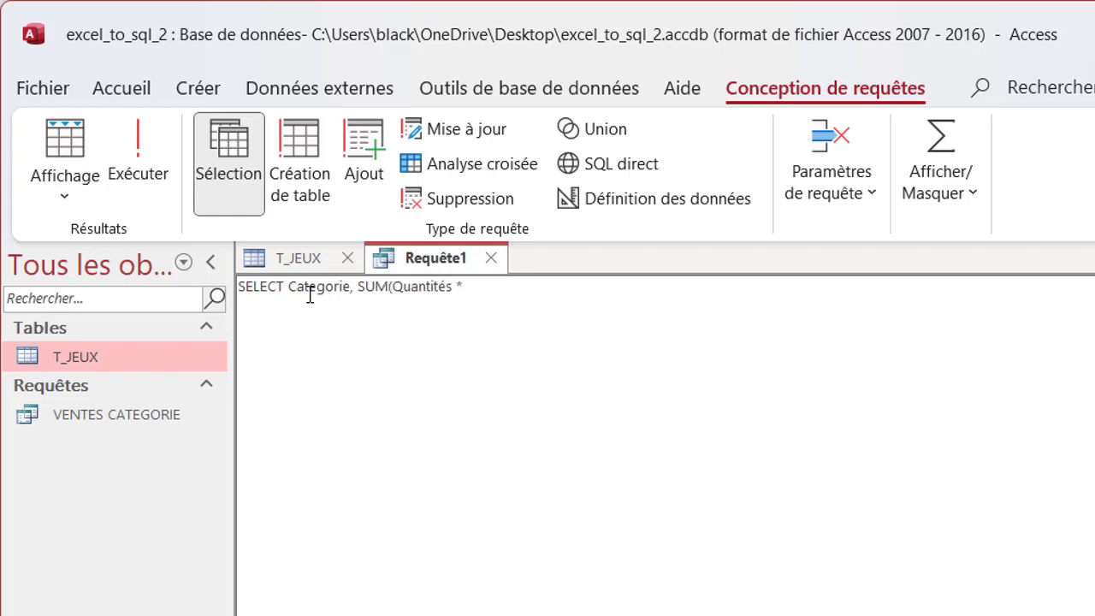
pyautogui.write(' Prix)')
pyautogui.write(' AS ')
pyautogui.write('CA ')
pyautogui.write('FROM T_JEUX ')
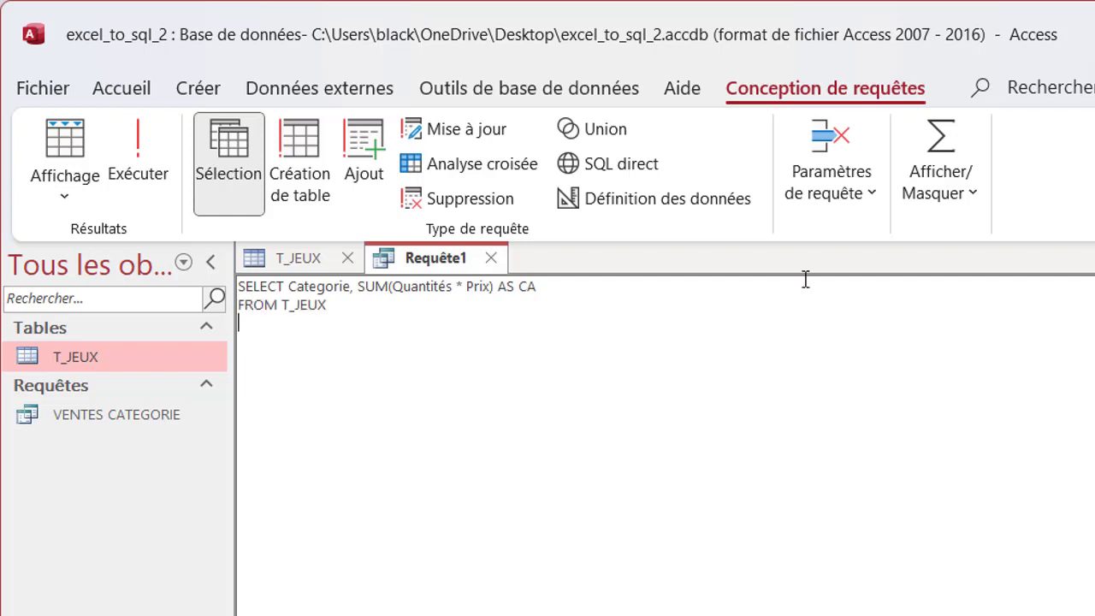
pyautogui.write('GROUP')
pyautogui.write(' BY')
pyautogui.write(' Categorie')
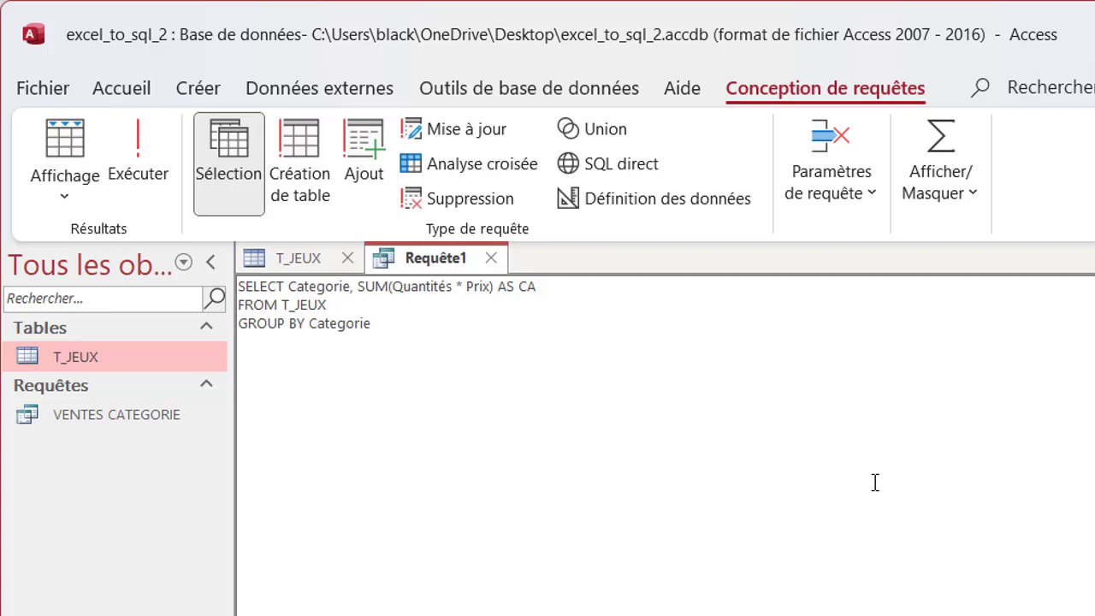
pyautogui.write(';')
# Highlight Categorie, the SUM(Quantités * Prix) expression and alias CA, then run the query.
pyautogui.click(313, 325)
pyautogui.doubleClick(313, 325)
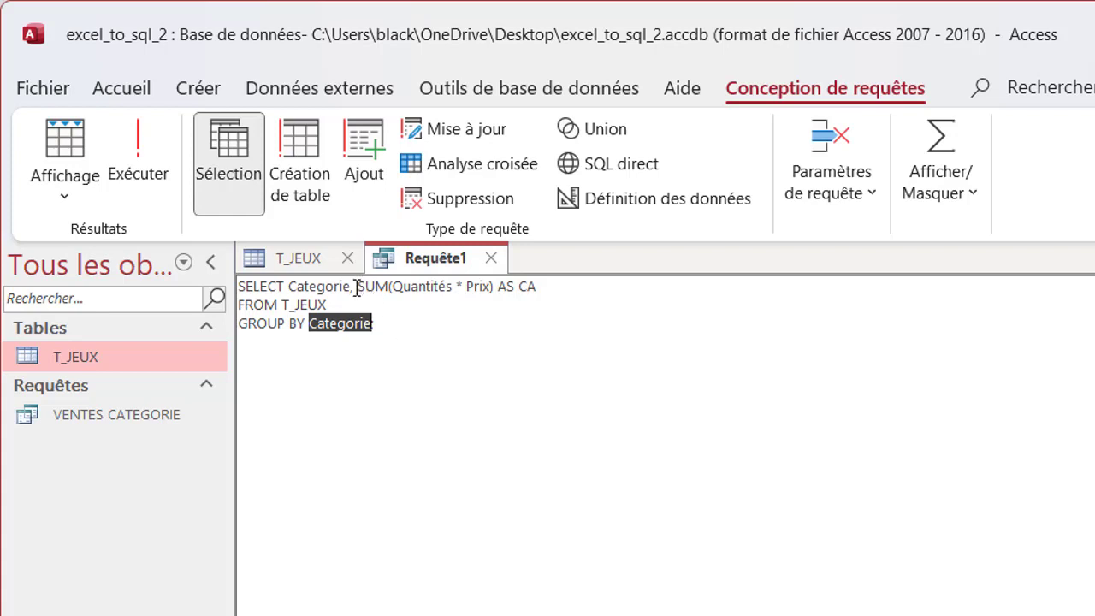
pyautogui.moveTo(357, 288); pyautogui.dragTo(493, 293)
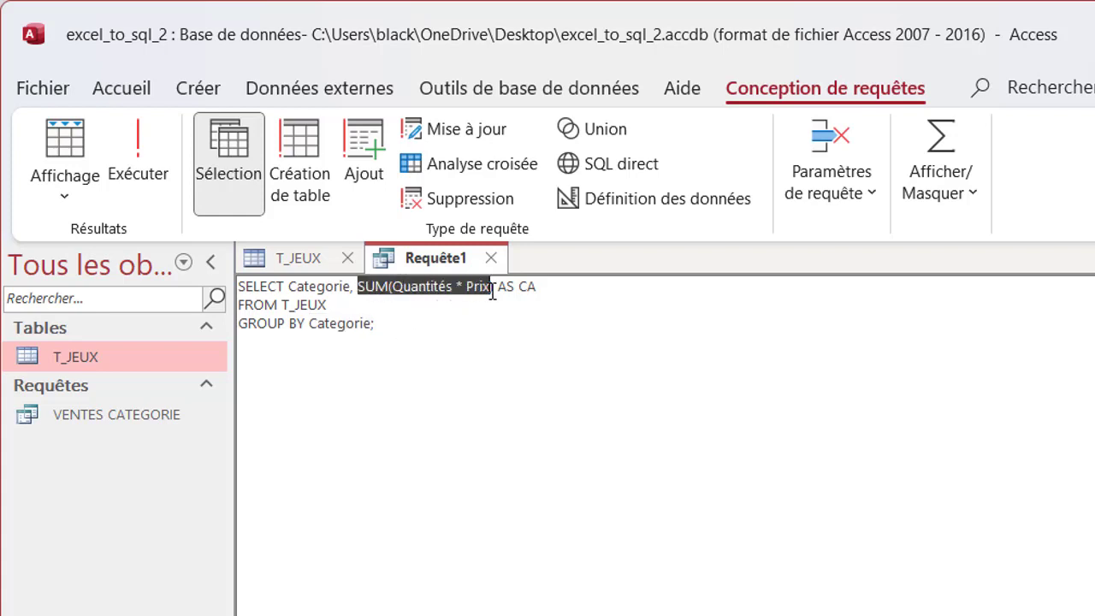
pyautogui.click(547, 288)
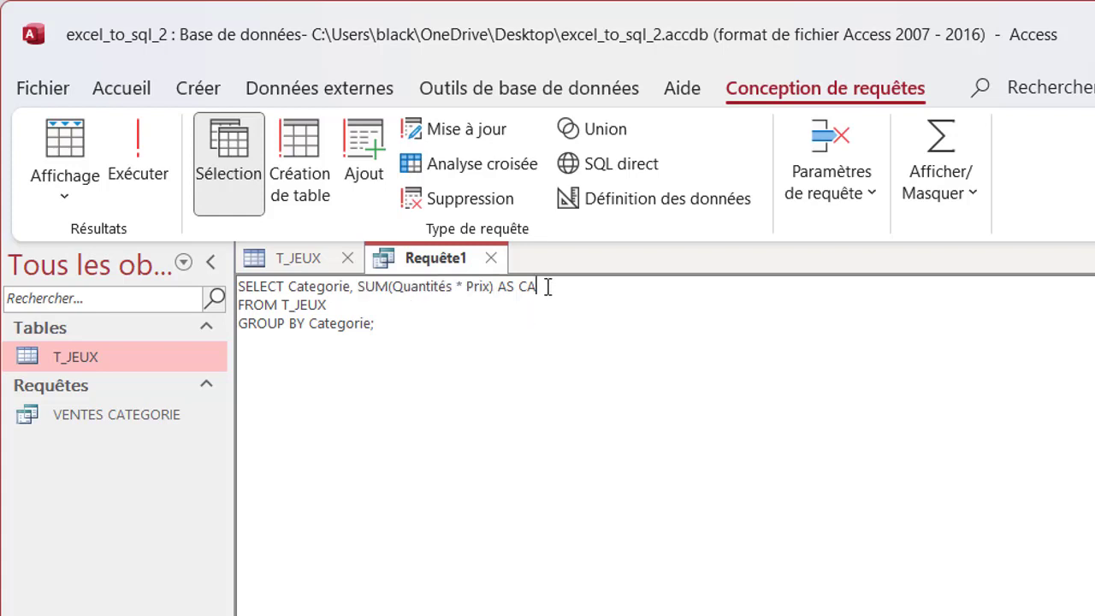
pyautogui.moveTo(548, 288); pyautogui.dragTo(517, 287)
pyautogui.click(403, 366)
pyautogui.click(137, 150)
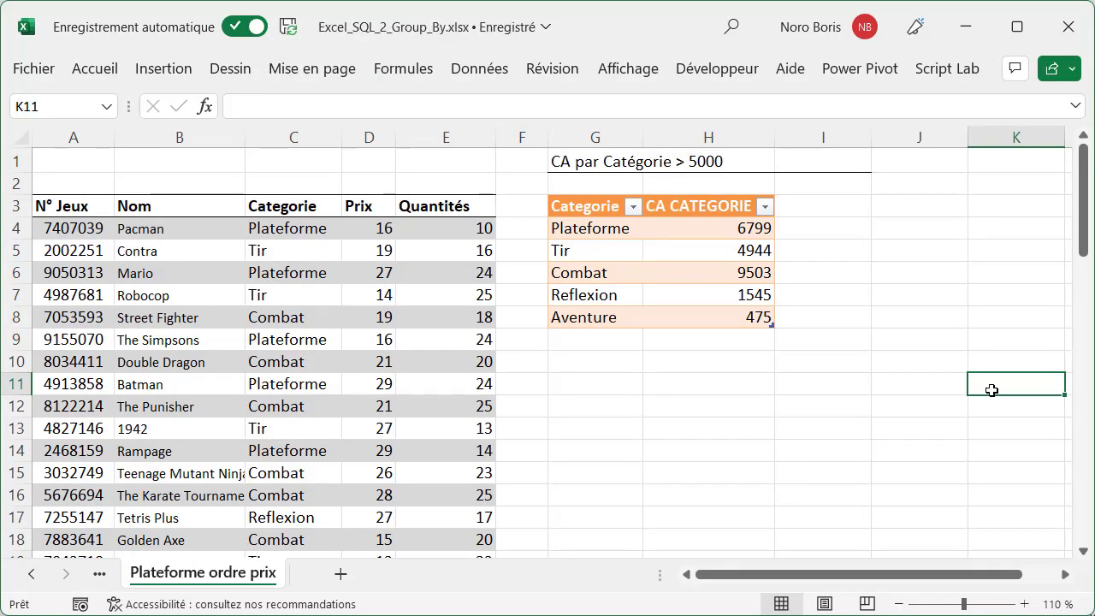
# Filter CA CATEGORIE to hide 475, 1545 and 4944, then undo the filter and select the Tir cell.
pyautogui.press('Up')
pyautogui.press('Up')
pyautogui.press('Up')
pyautogui.press('Left')
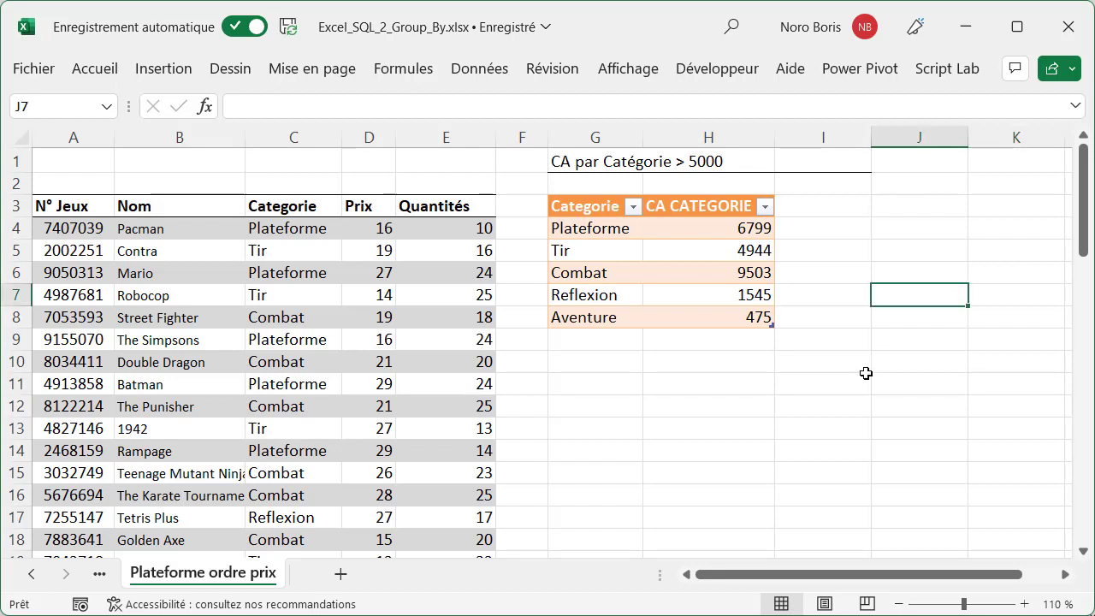
pyautogui.click(766, 207)
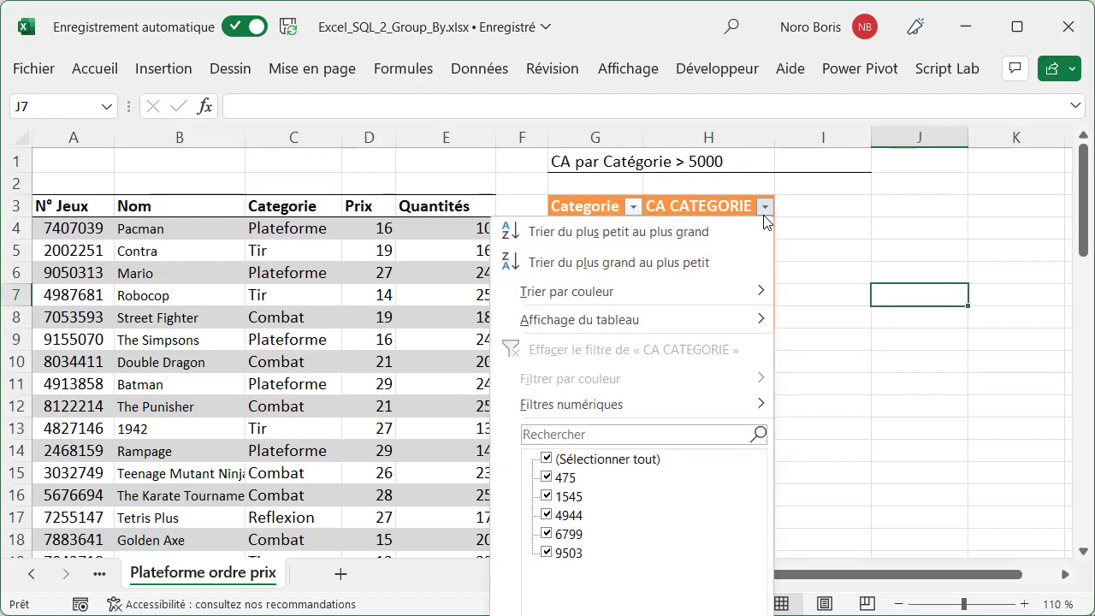
pyautogui.click(547, 477)
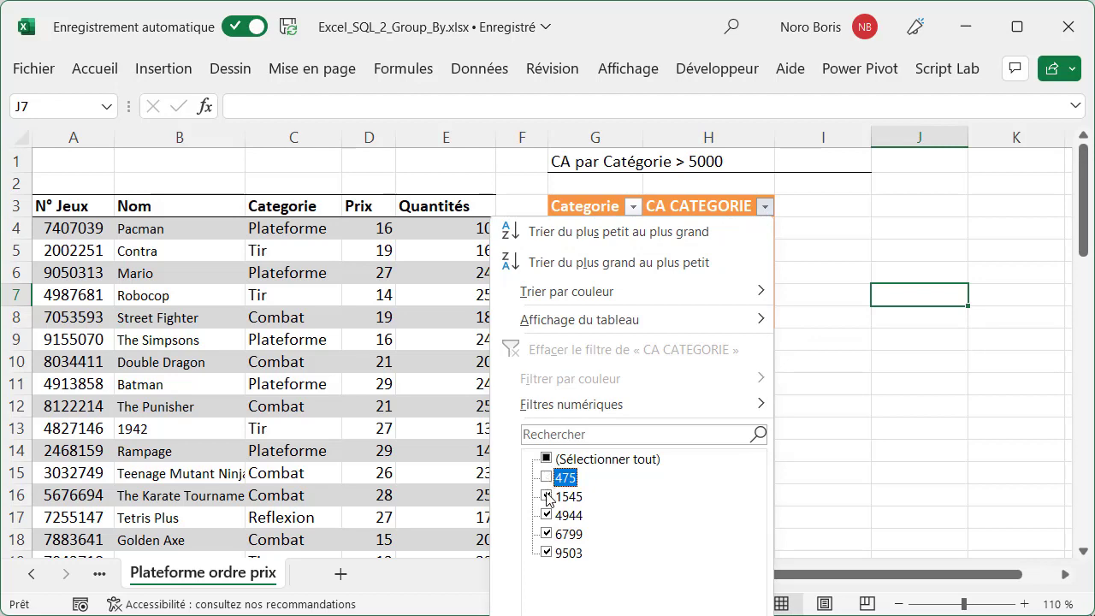
pyautogui.click(547, 496)
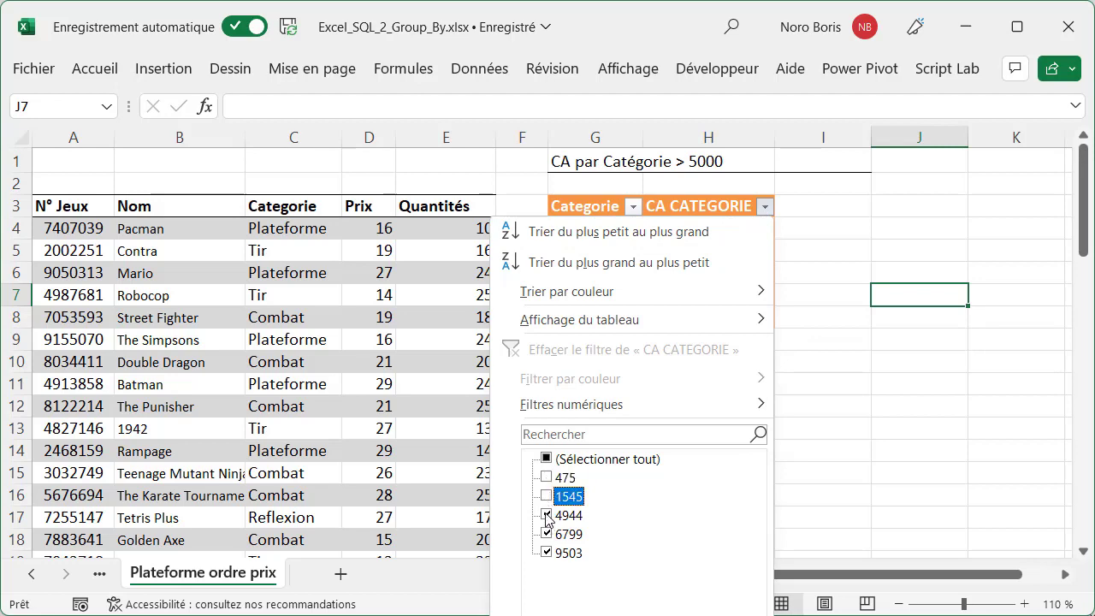
pyautogui.click(546, 515)
pyautogui.press('Return')
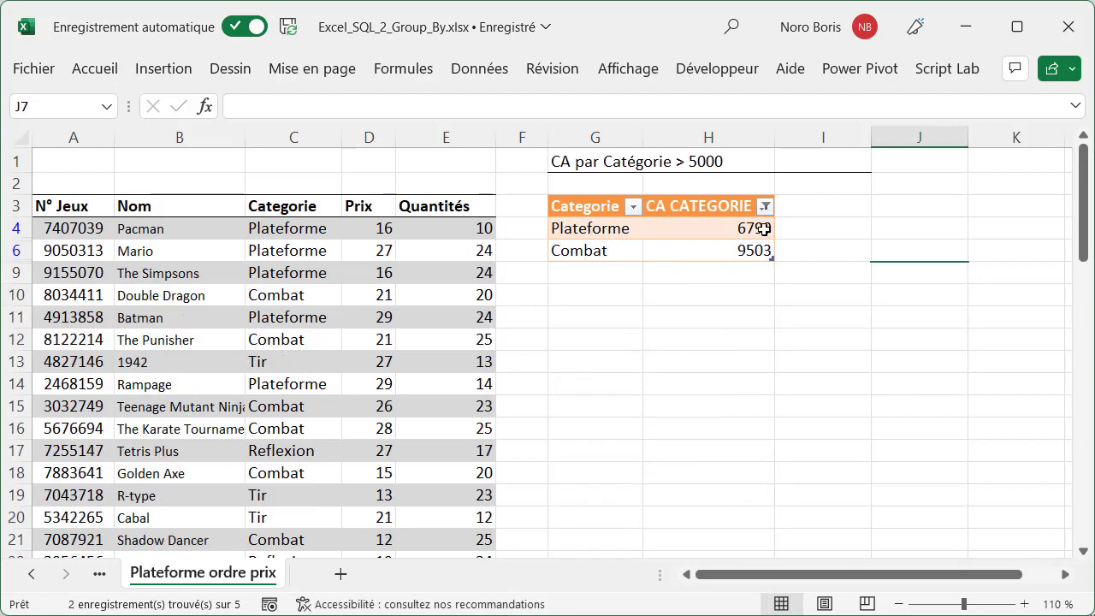
pyautogui.hotkey('ctrl', 'z')
pyautogui.click(625, 251)
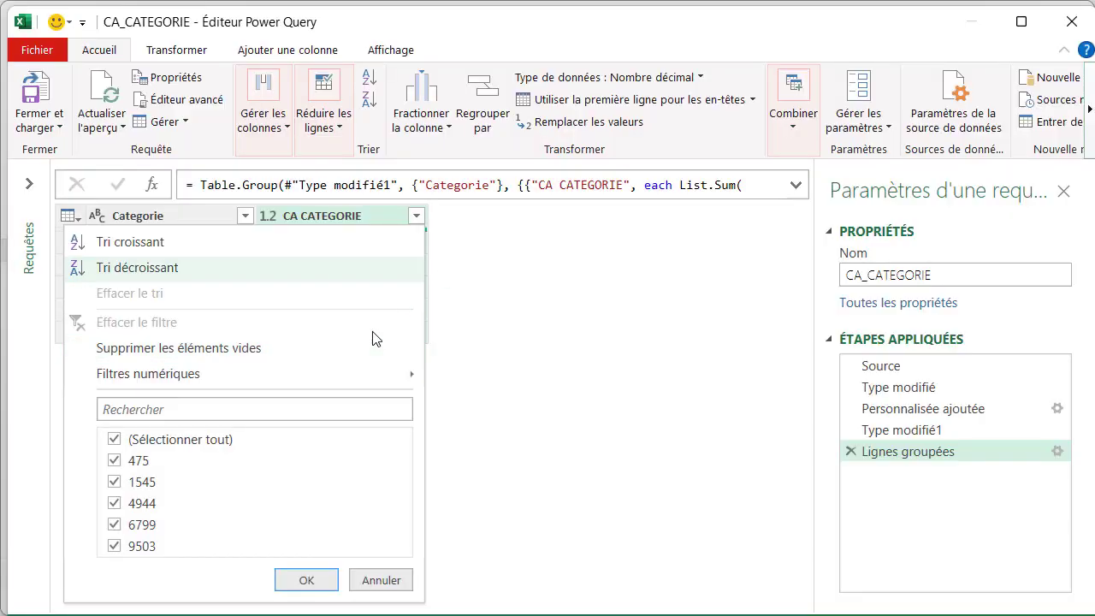
pyautogui.moveTo(244, 373)
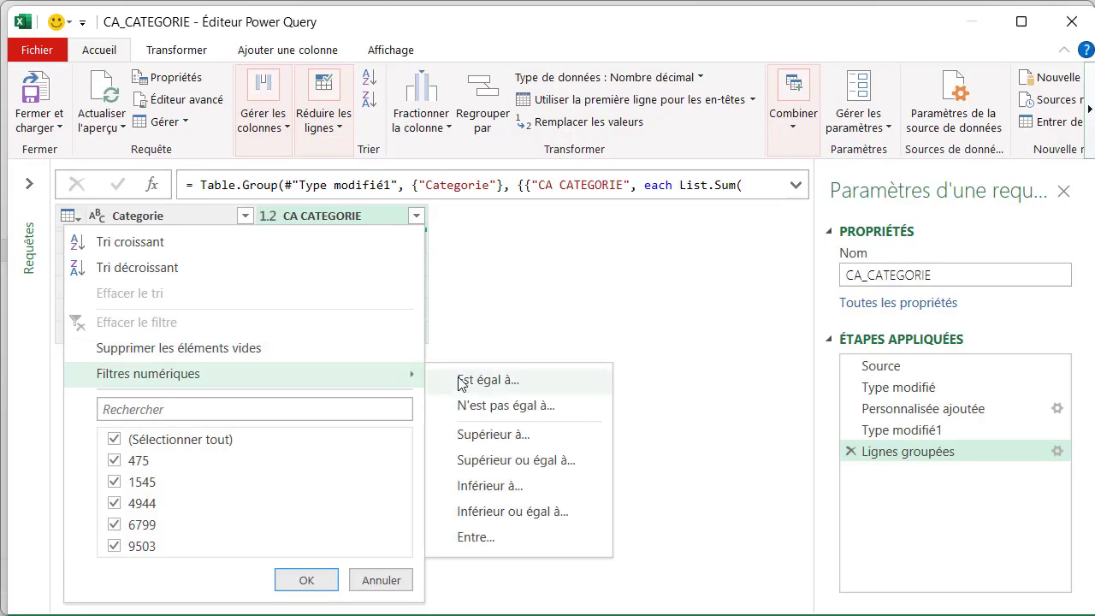
# Apply a greater-than 5000 number filter on CA CATEGORIE and close and load the result.
pyautogui.click(505, 434)
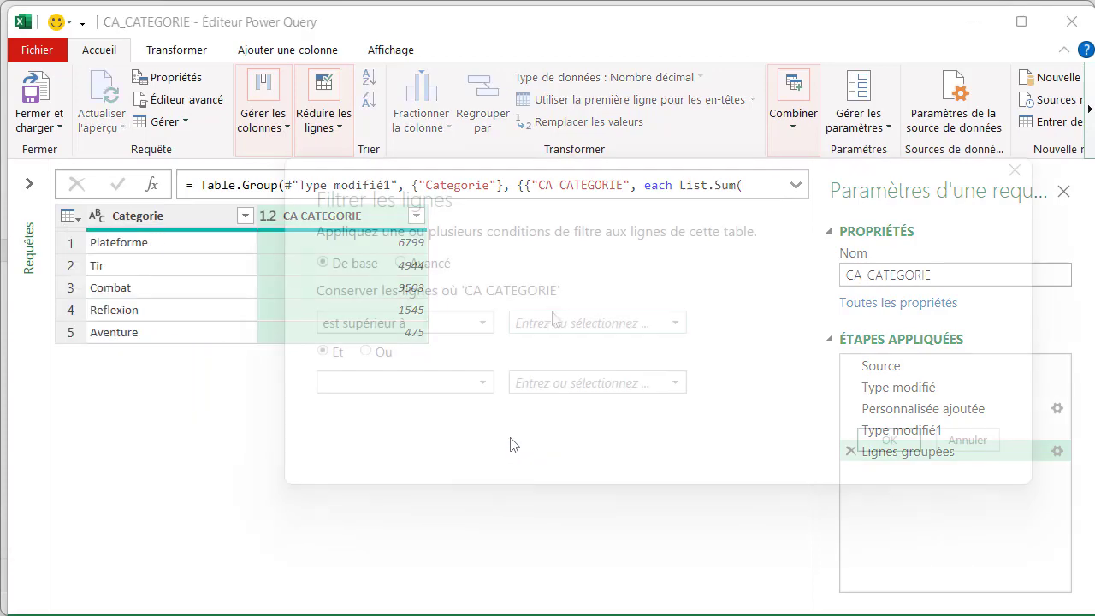
pyautogui.click(556, 318)
pyautogui.write('5')
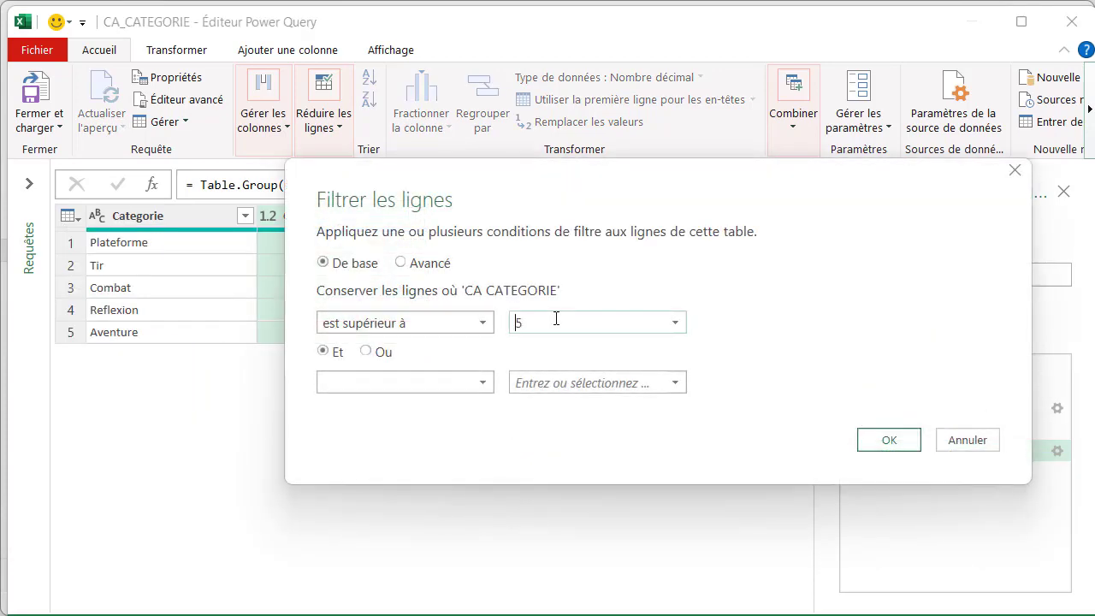
pyautogui.write('000')
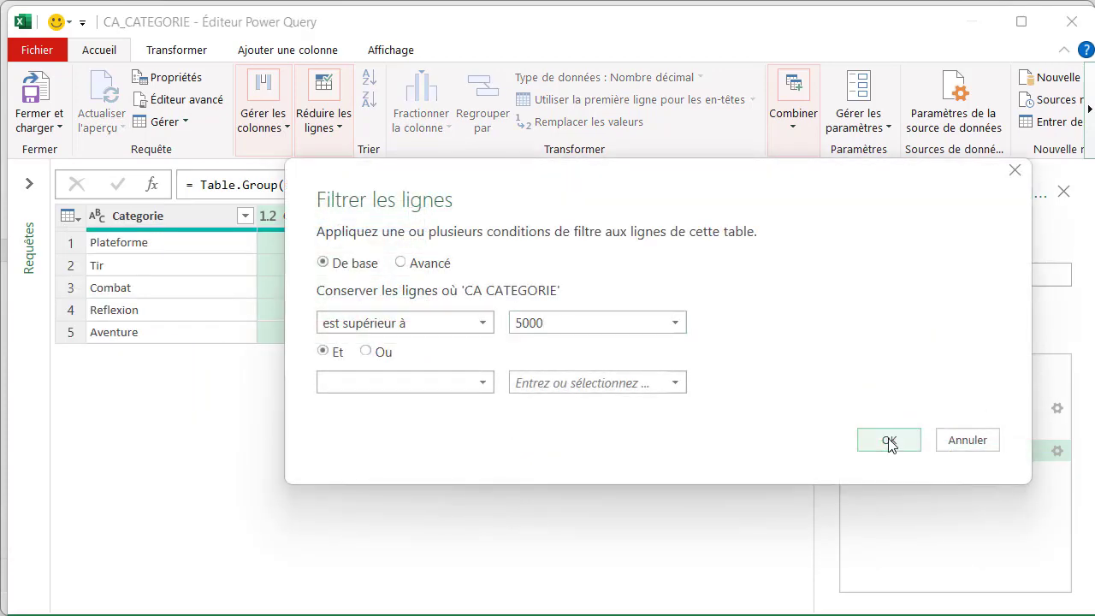
pyautogui.click(889, 440)
pyautogui.click(61, 130)
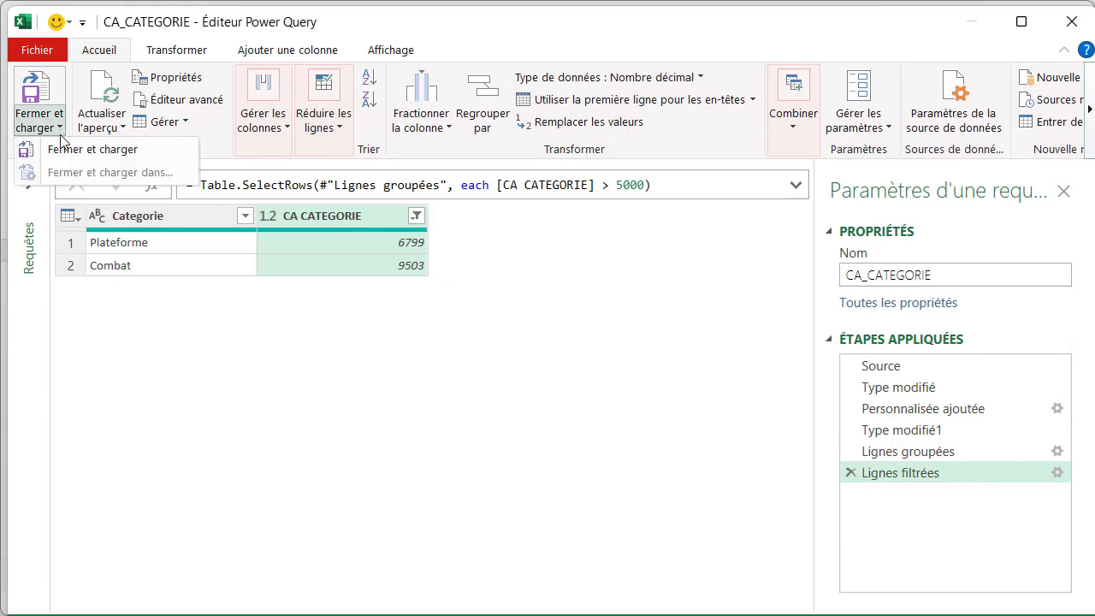
pyautogui.click(66, 152)
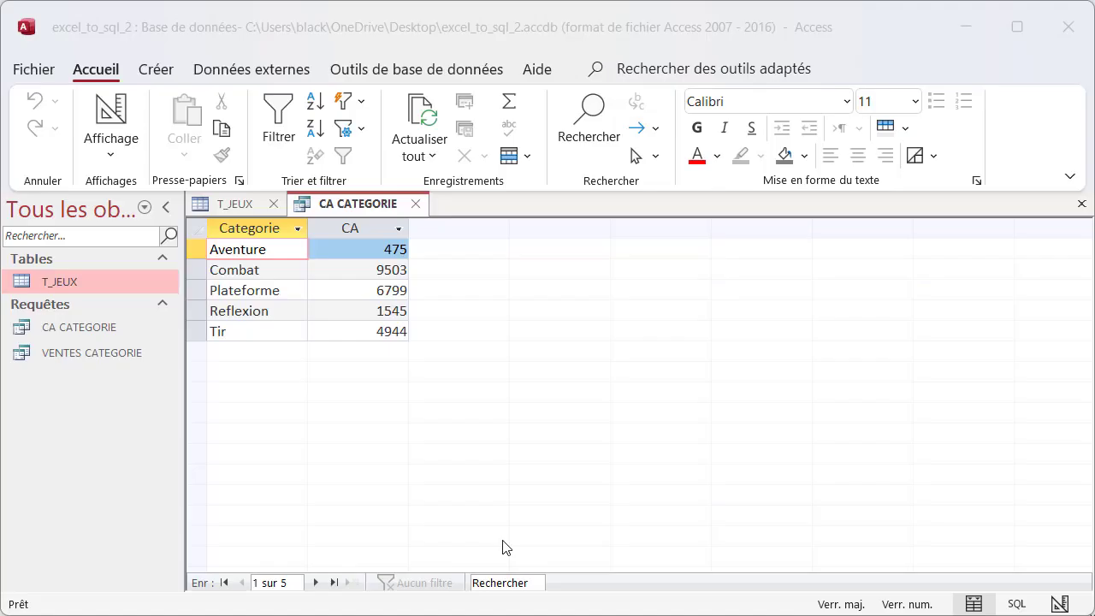
# Copy and paste the CA CATEGORIE query as 'CA CATEGORIE > 5000', then close the original's results.
pyautogui.rightClick(96, 327)
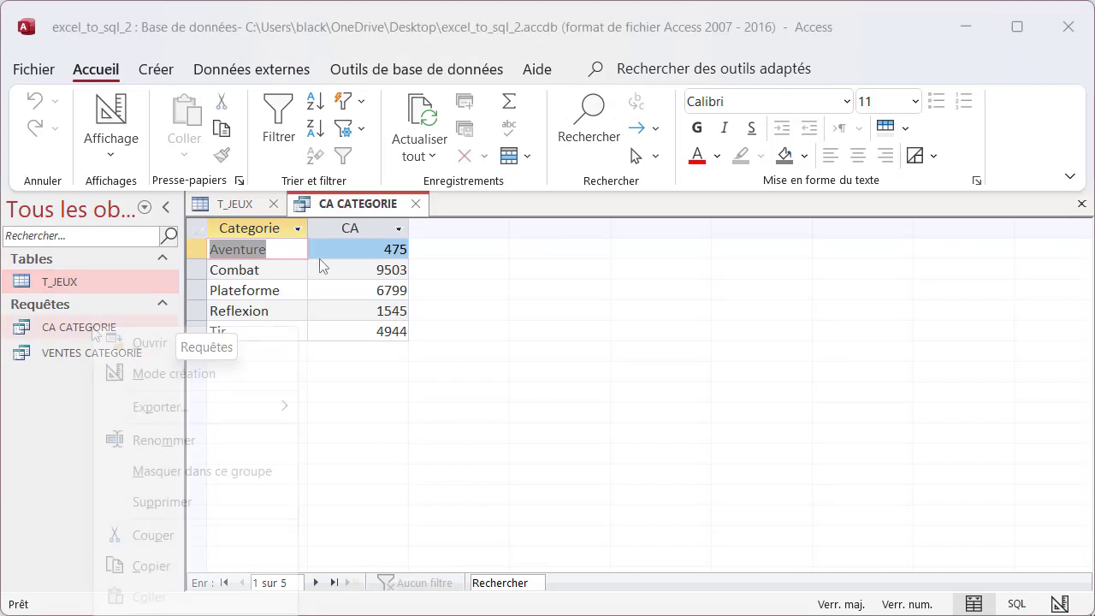
pyautogui.click(132, 566)
pyautogui.rightClick(58, 404)
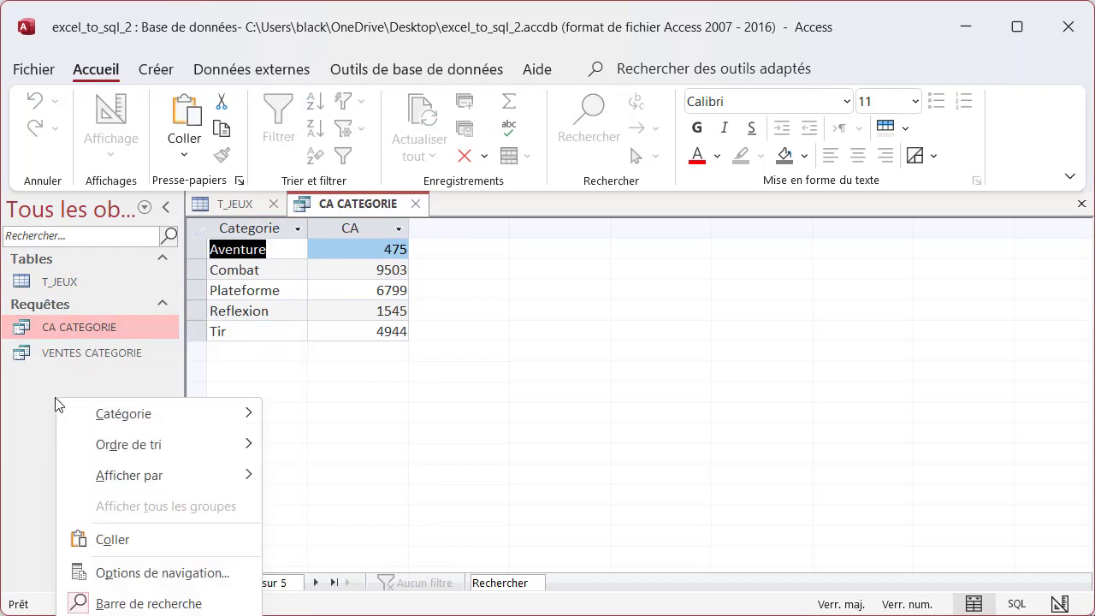
pyautogui.click(125, 538)
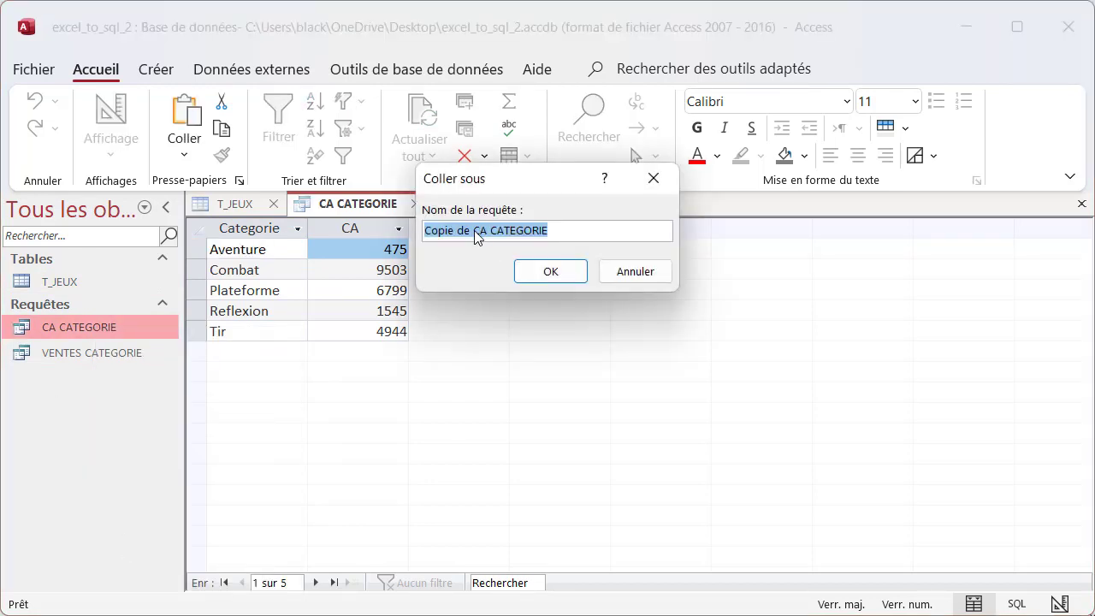
pyautogui.click(472, 230)
pyautogui.press('BackSpace')
pyautogui.press('BackSpace')
pyautogui.press('BackSpace')
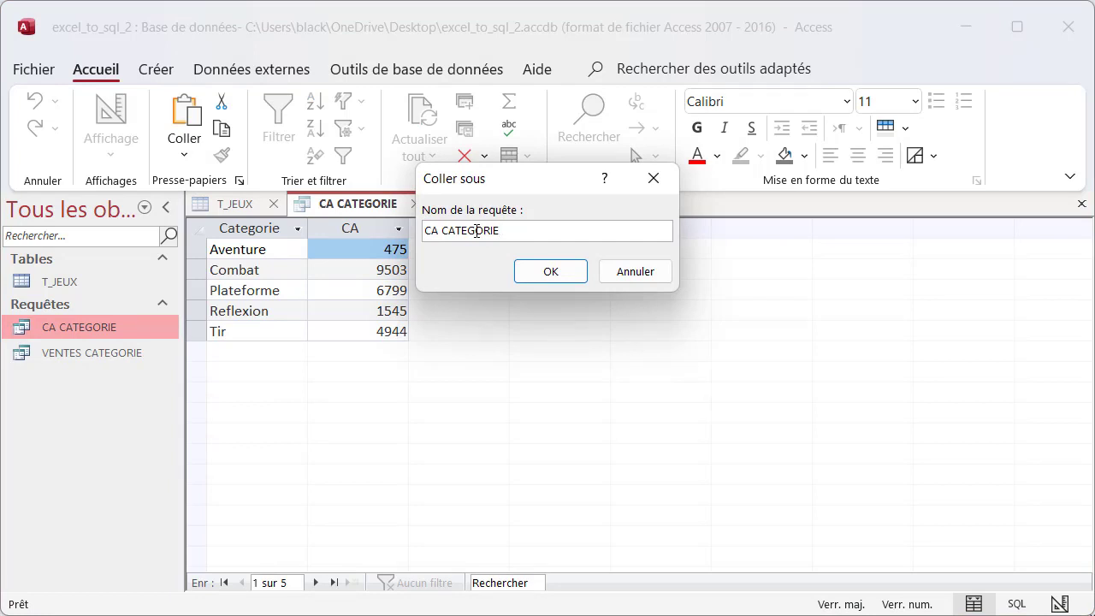
pyautogui.press('capslock')
pyautogui.write('> 5000')
pyautogui.click(548, 278)
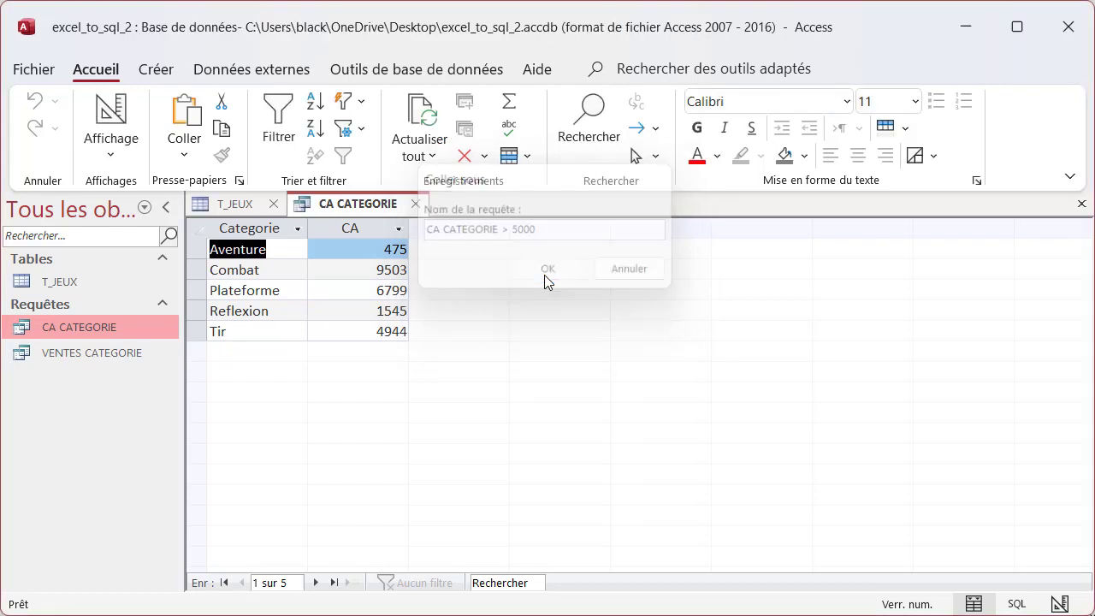
pyautogui.click(416, 203)
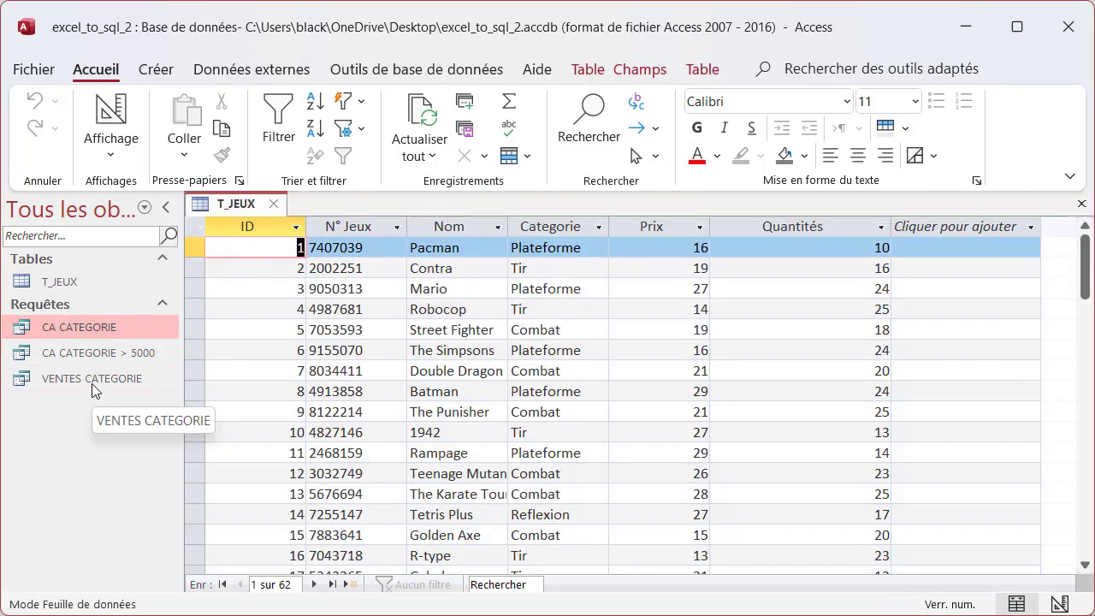
# Open the CA CATEGORIE > 5000 query in SQL view.
pyautogui.click(91, 357)
pyautogui.doubleClick(91, 357)
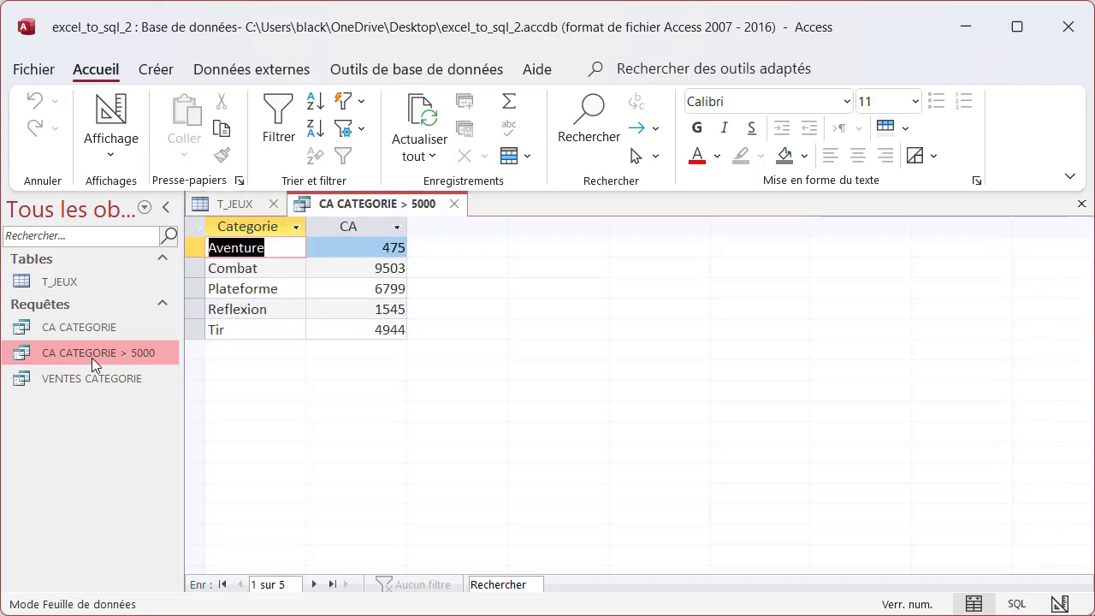
pyautogui.rightClick(421, 214)
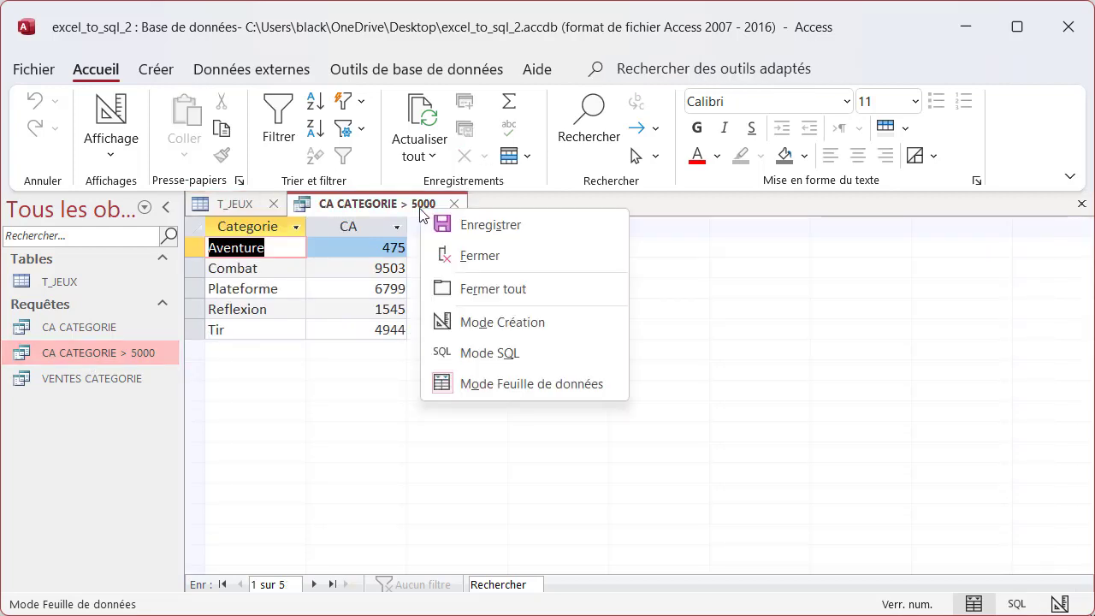
pyautogui.click(471, 352)
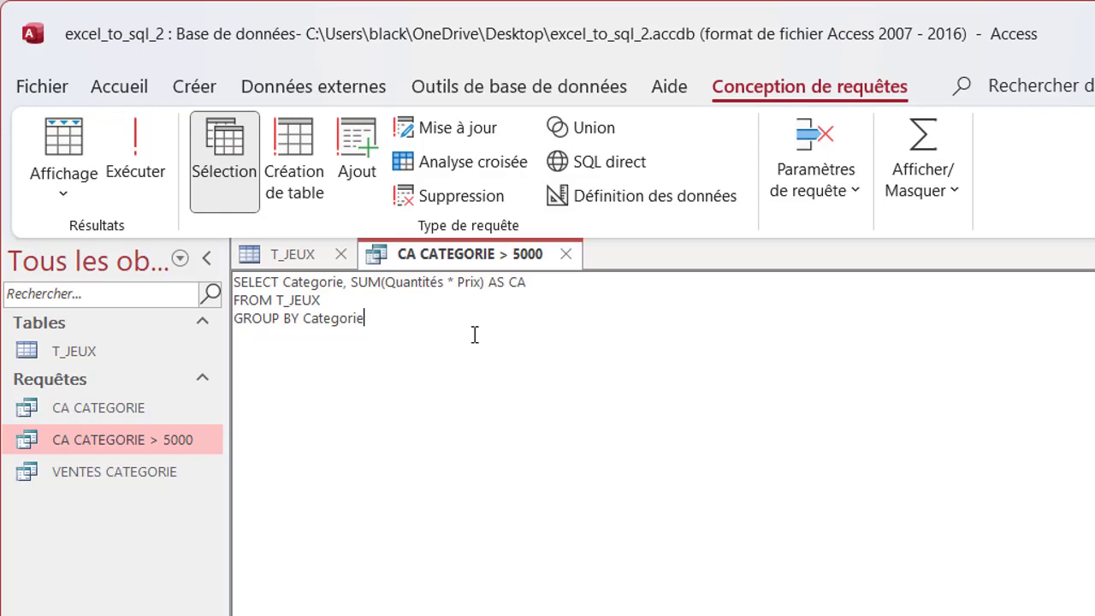
# Add HAVING SUM(Quantités * Prix) > 5000 after GROUP BY Categorie and run the query.
pyautogui.press('Return')
pyautogui.write('HAVING')
pyautogui.moveTo(351, 282); pyautogui.dragTo(484, 289)
pyautogui.hotkey('ctrl', 'c')
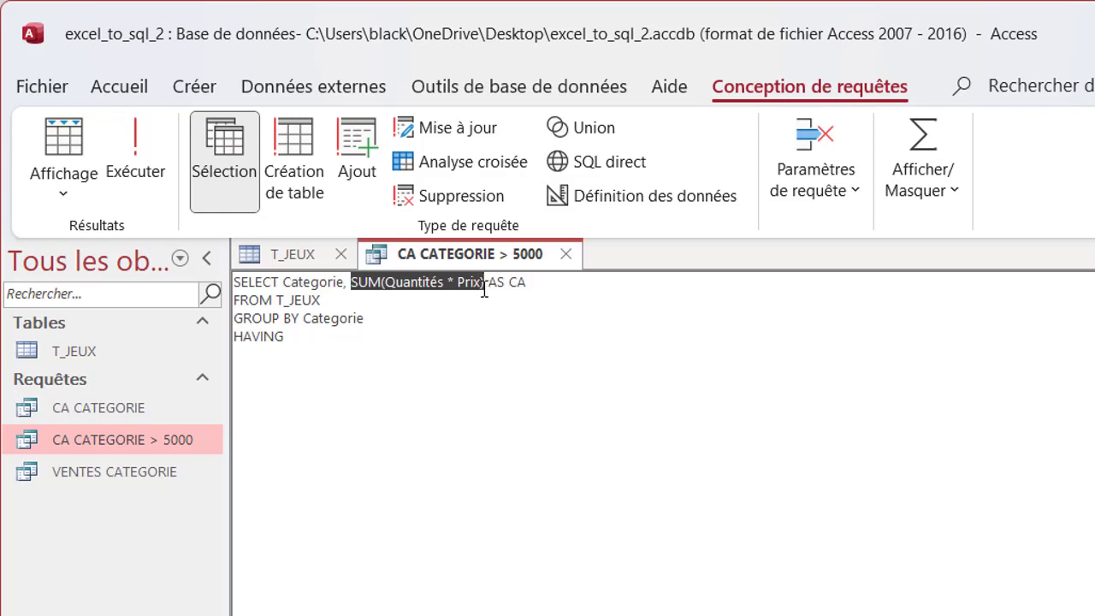
pyautogui.click(305, 338)
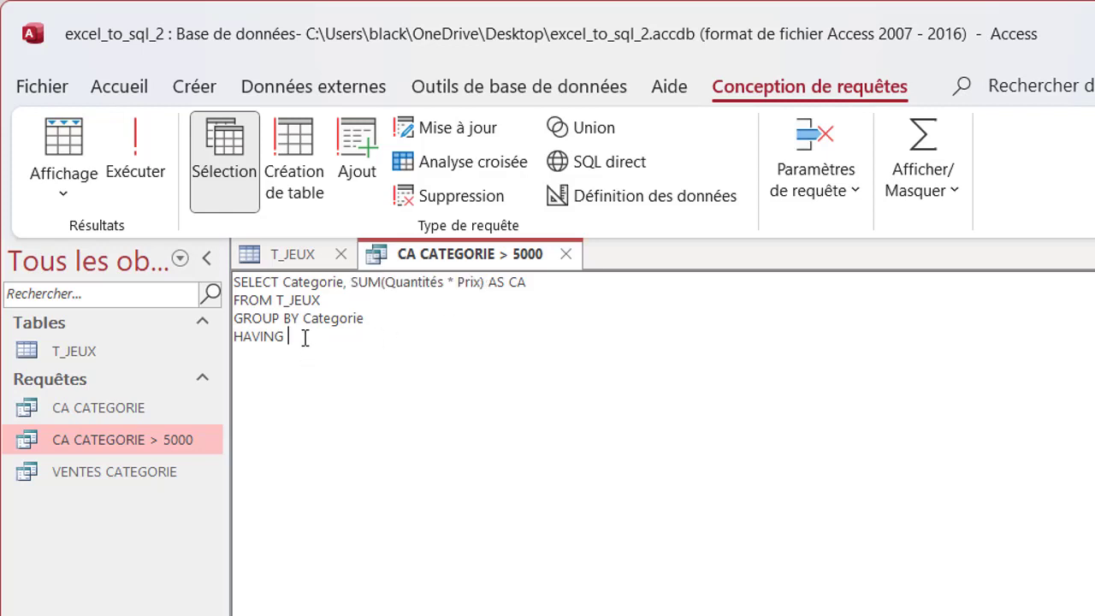
pyautogui.hotkey('ctrl', 'v')
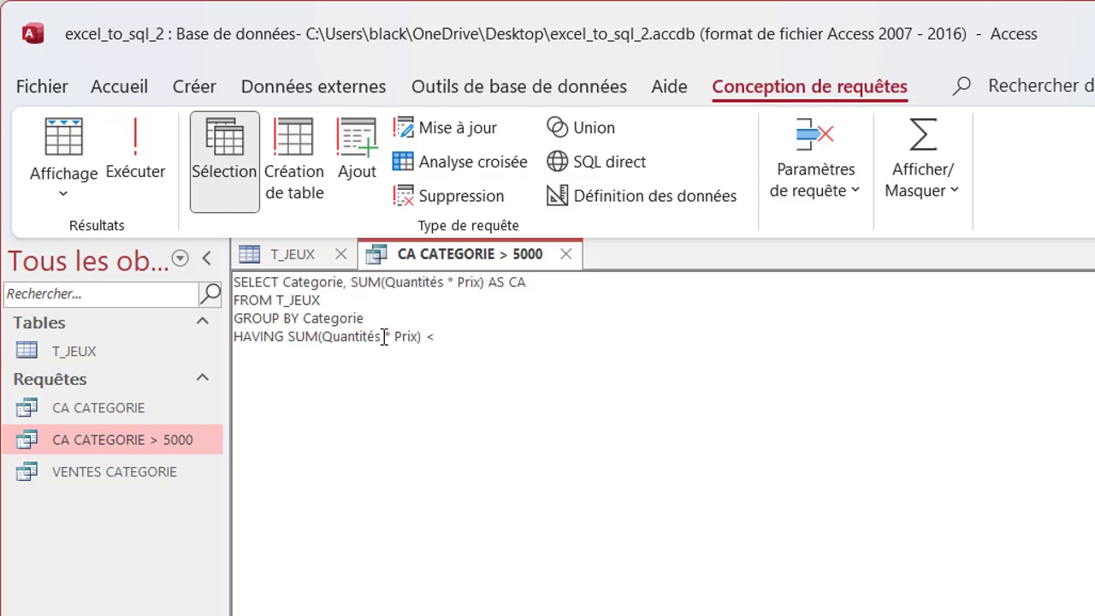
pyautogui.write('> ')
pyautogui.write('5000;')
pyautogui.click(133, 170)
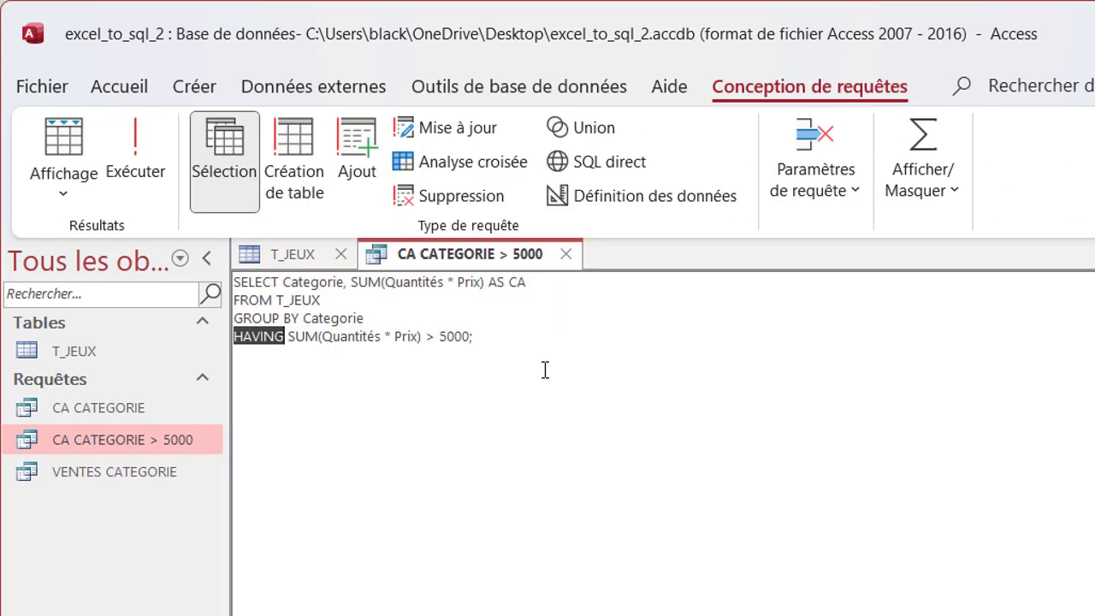
# Replace the HAVING keyword with WITH in the query's SQL.
pyautogui.press('Right')
pyautogui.press('Right')
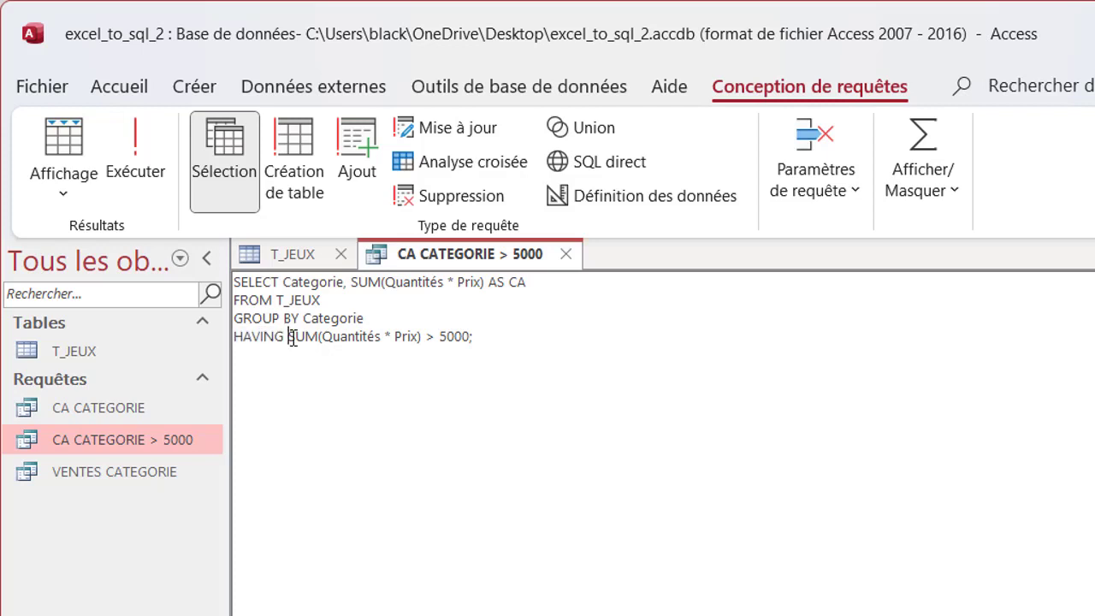
pyautogui.hotkey('shift', 'End')
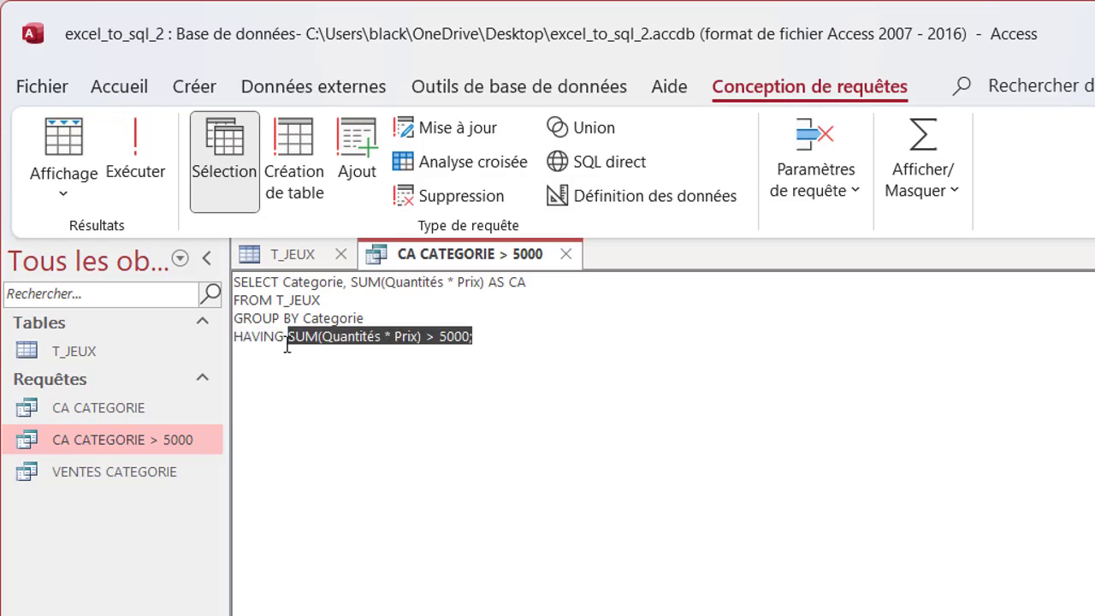
pyautogui.click(367, 489)
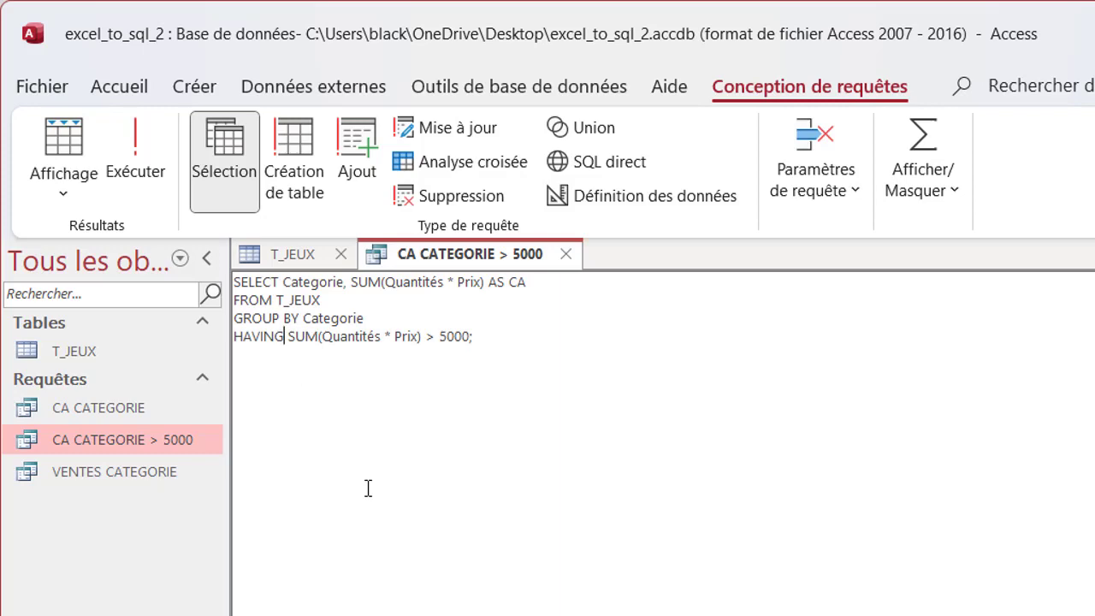
pyautogui.hotkey('ctrl', 'z')
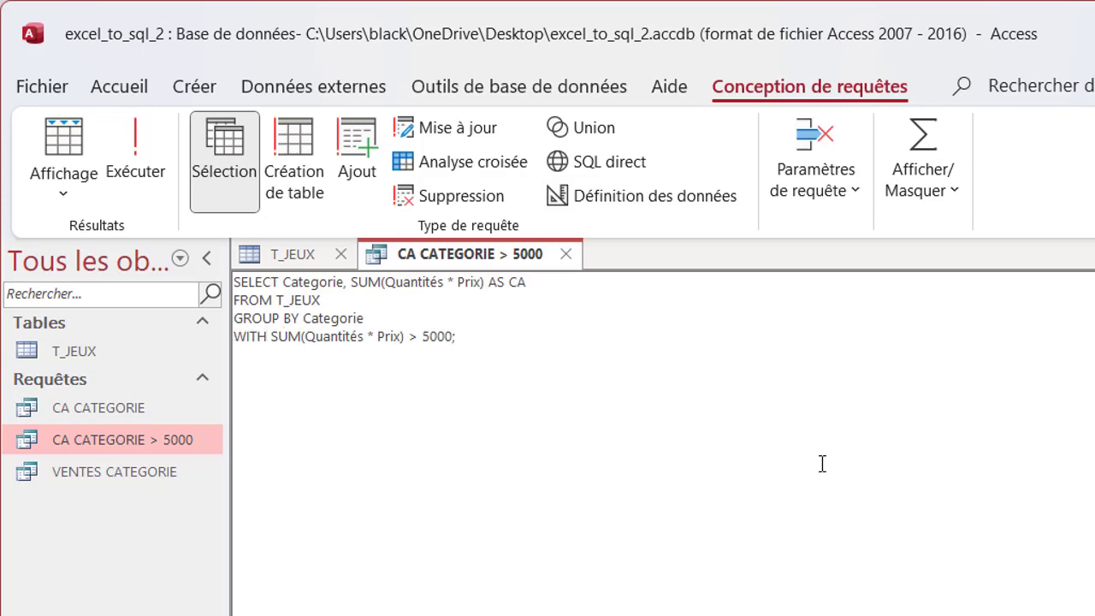
# Run the WITH version of the query, triggering the WITH OWNERACCESS OPTION syntax error.
pyautogui.click(107, 120)
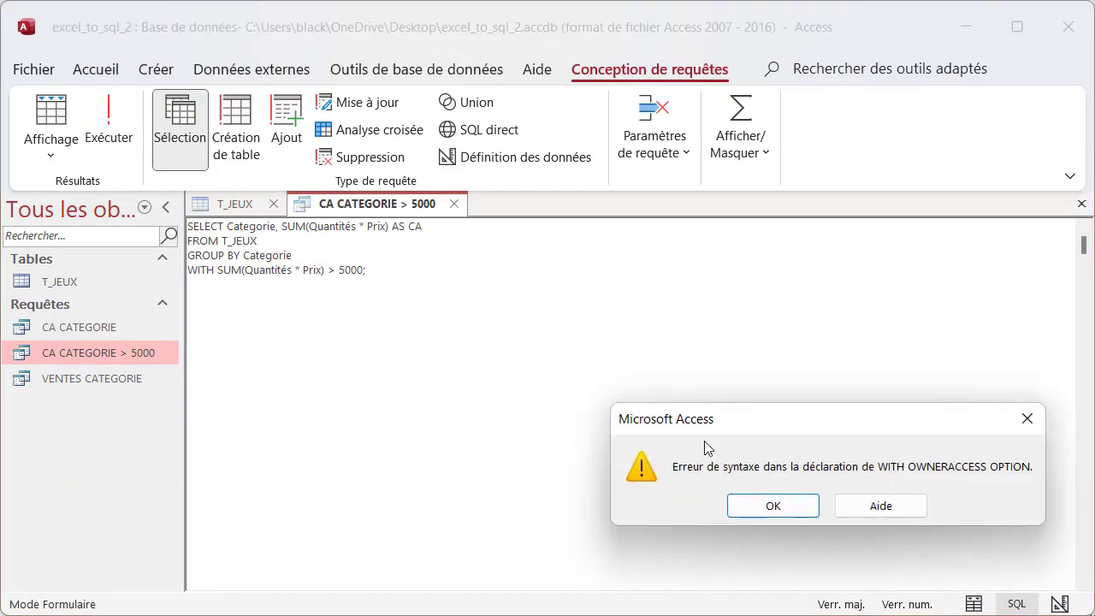